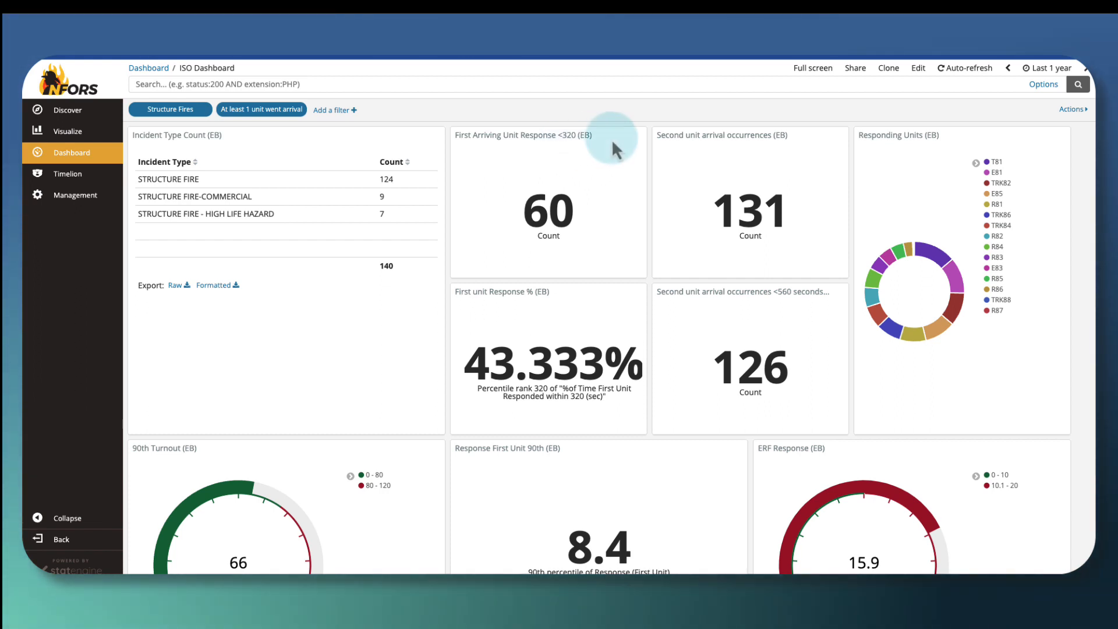
- Edit the ISO Dashboard and start a new Enhanced Table visualization based on the fire-incident index
left_click(918, 67)
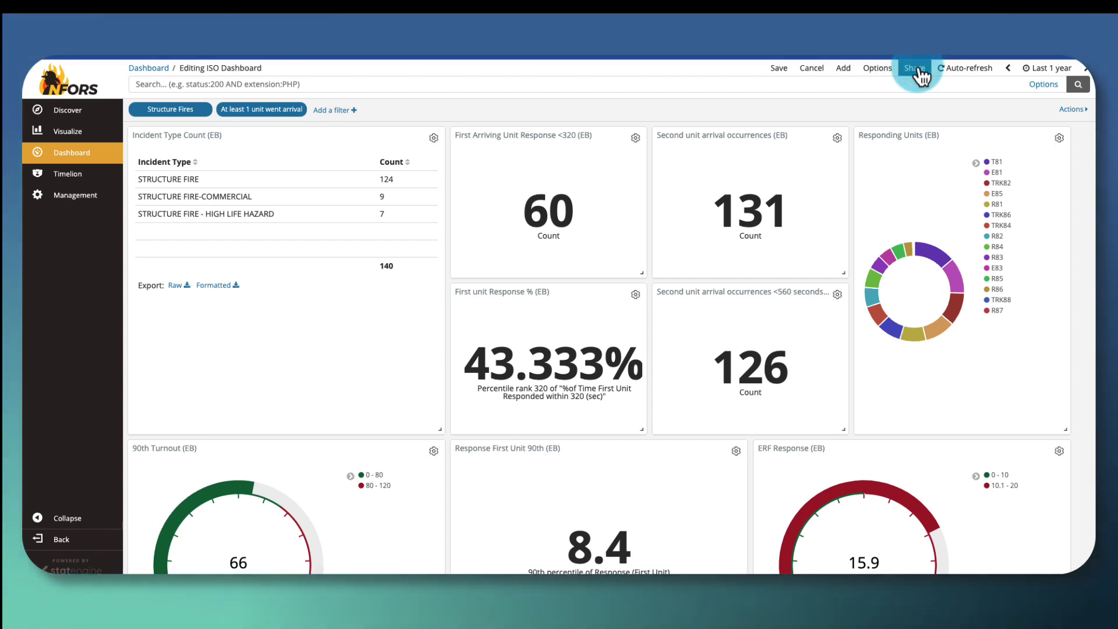
left_click(848, 68)
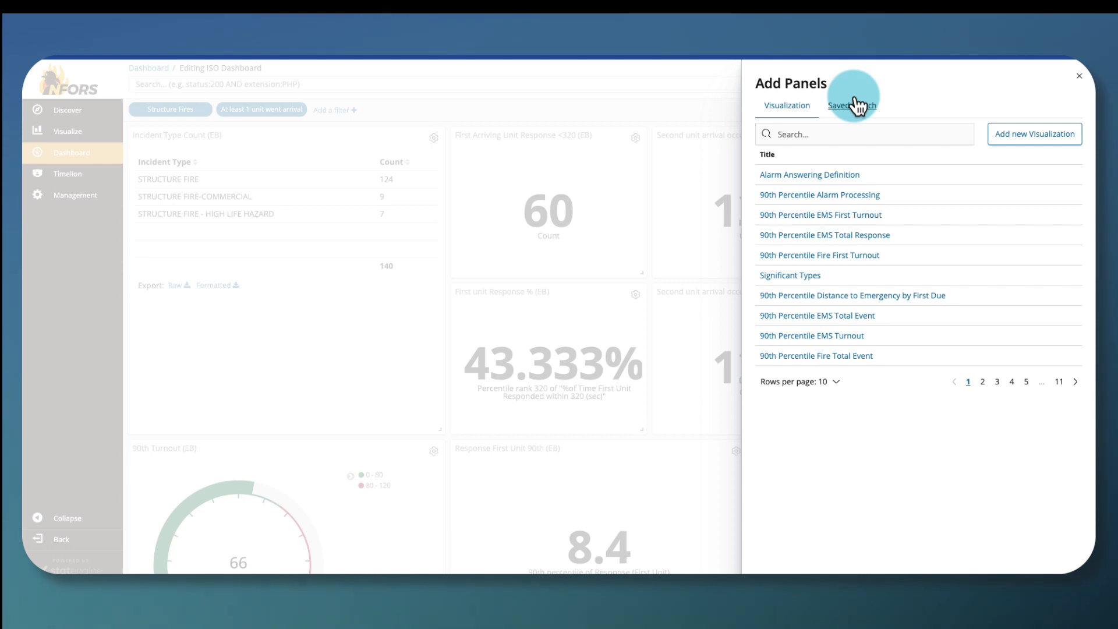
left_click(1035, 135)
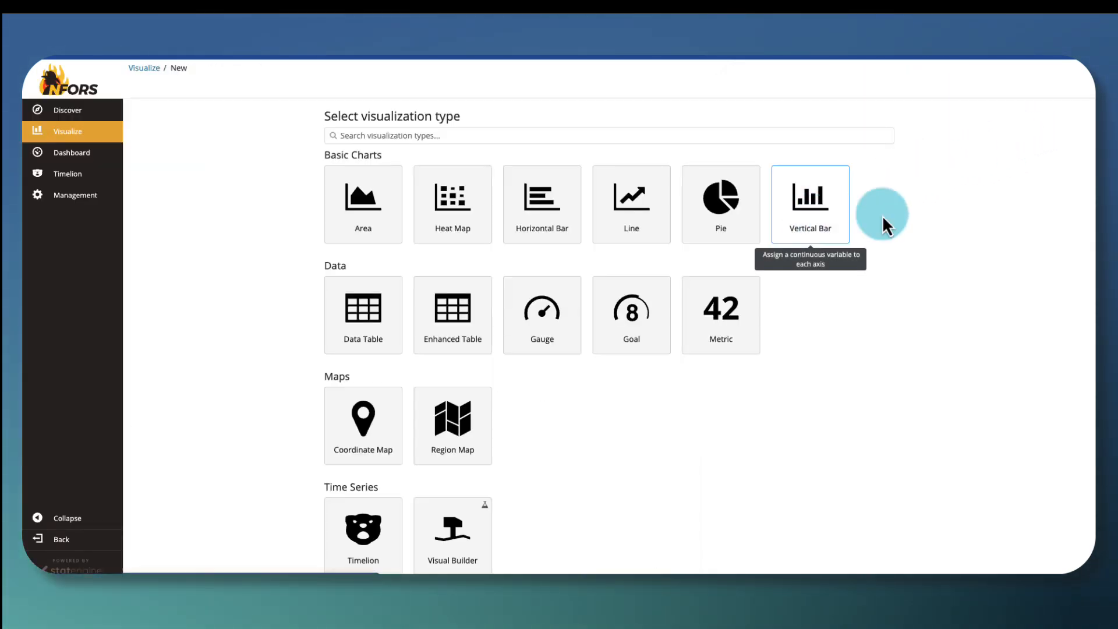
left_click(461, 320)
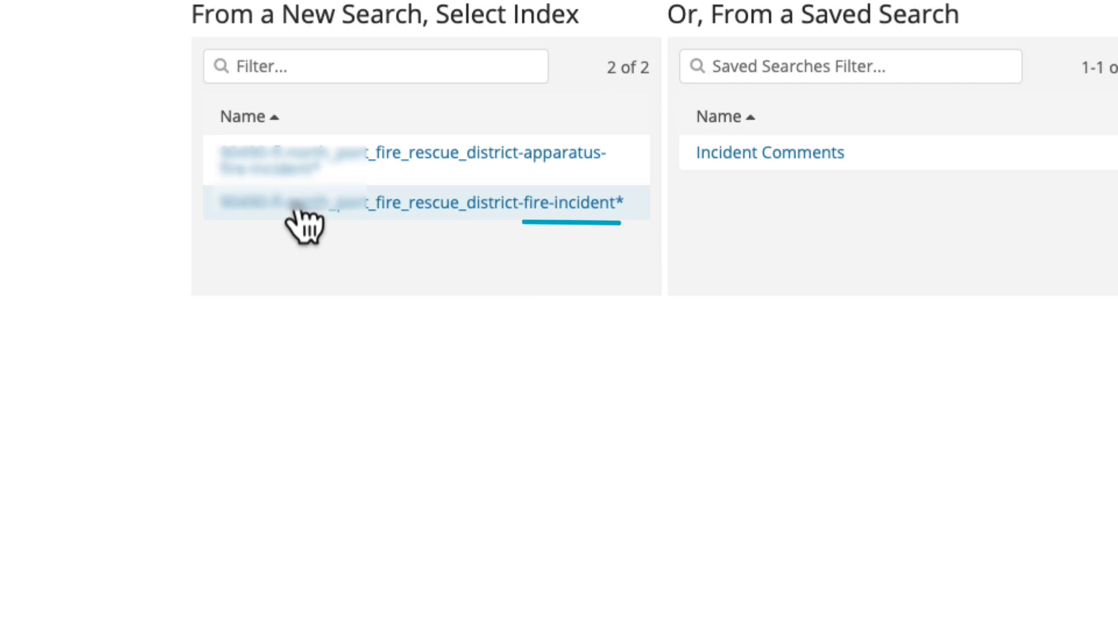
left_click(300, 211)
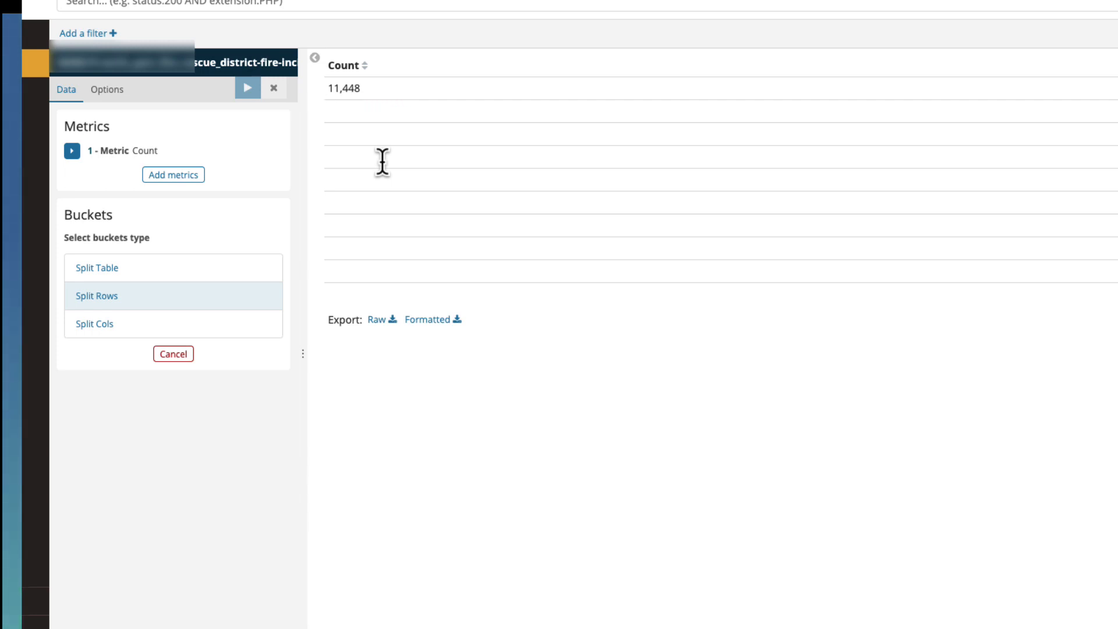
- Add a Split Rows bucket to the table with the Terms aggregation
left_click(104, 295)
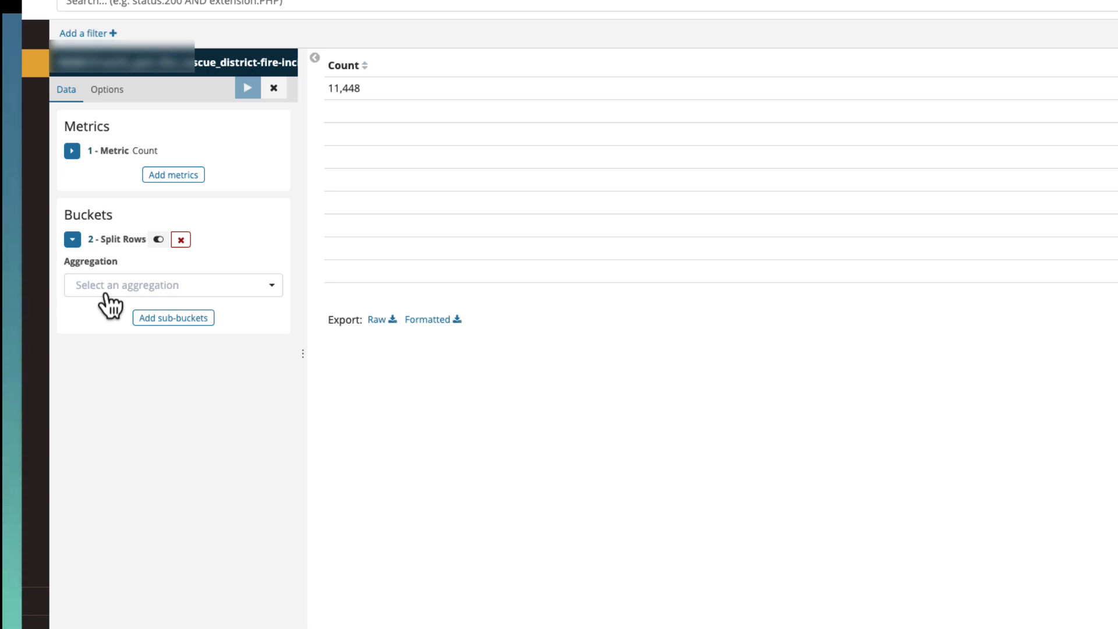
left_click(106, 291)
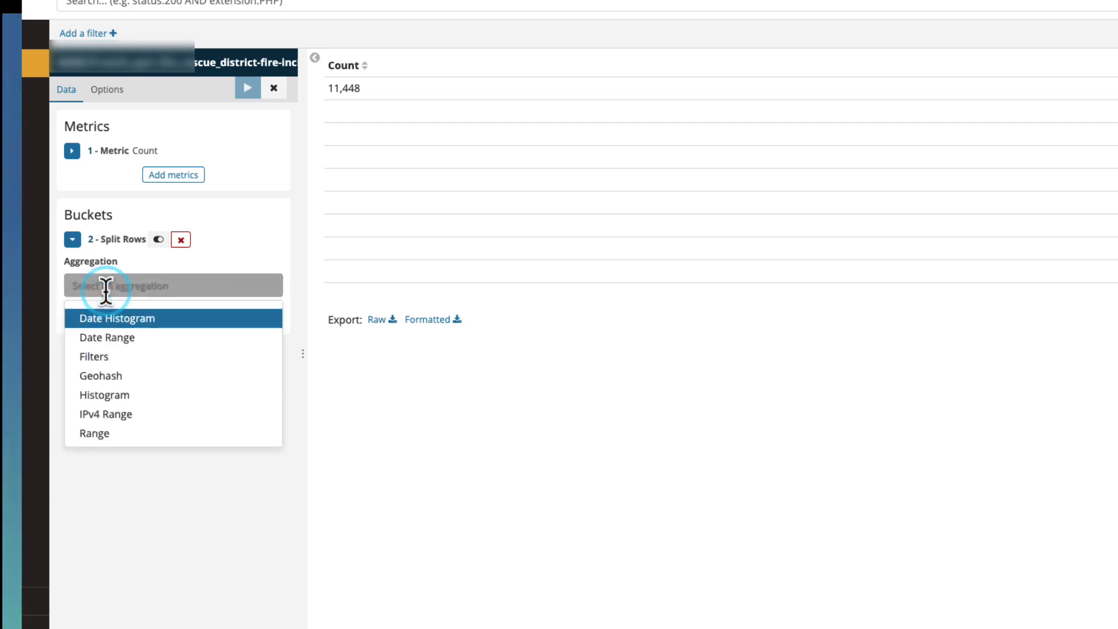
scroll(102, 412, "down", 2)
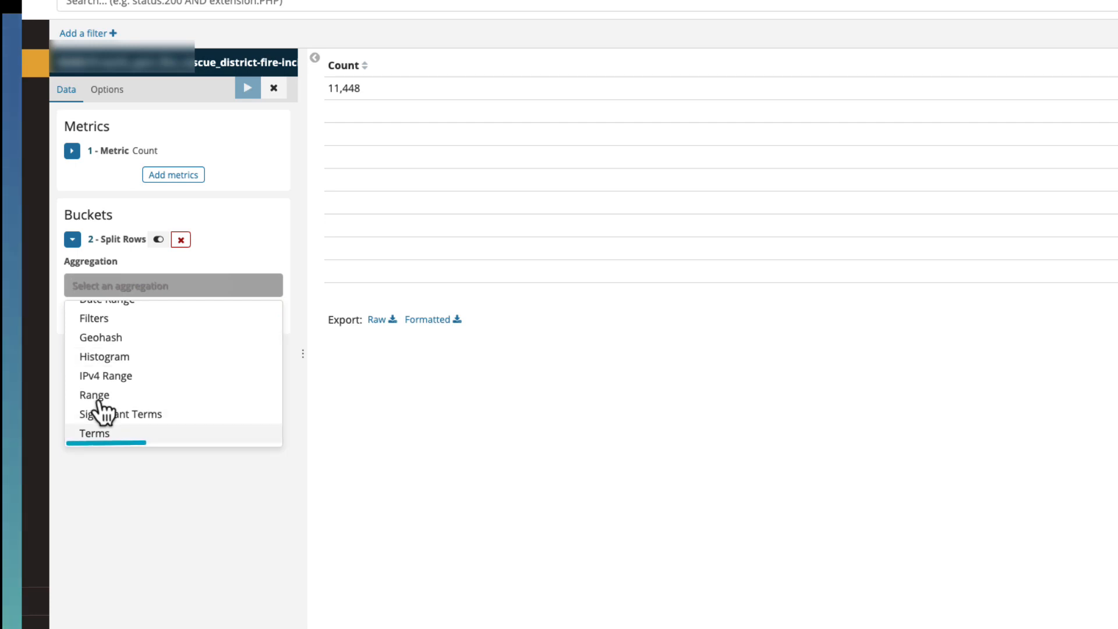
left_click(106, 432)
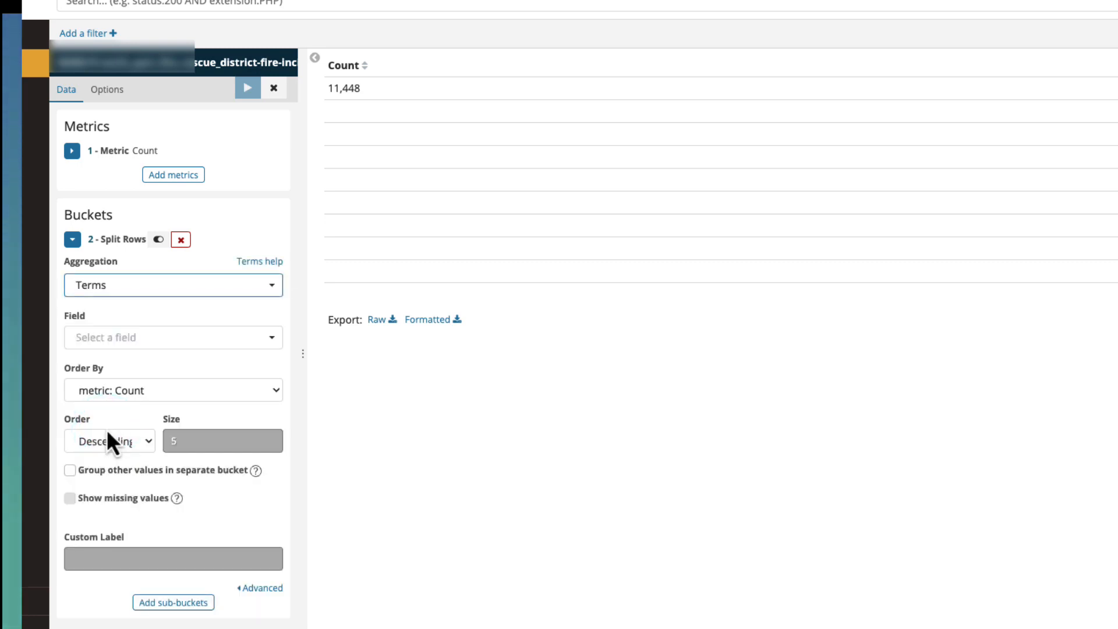
- Widen the bucket settings area and set the Split Rows field to description.incident_number
left_click(136, 339)
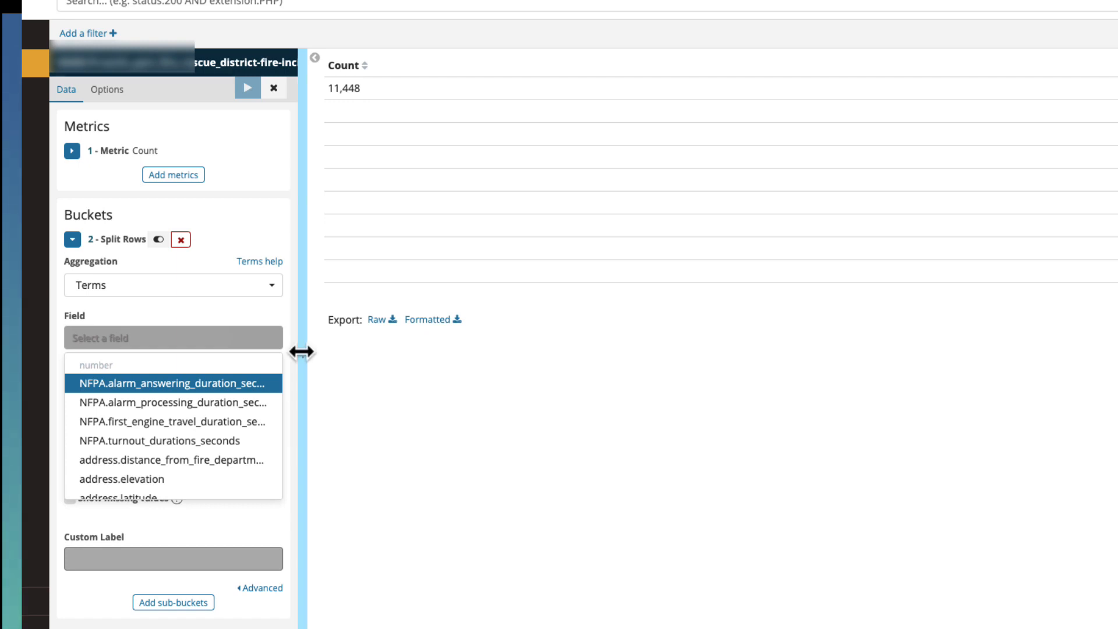
left_click_drag(301, 353, 451, 353)
left_click(215, 336)
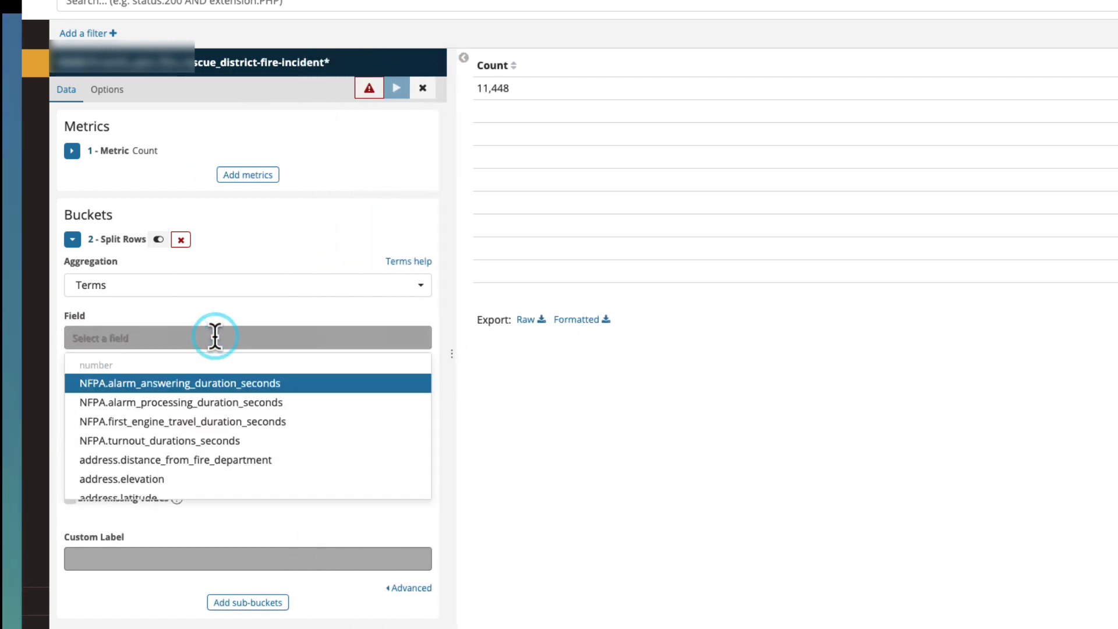
type("in")
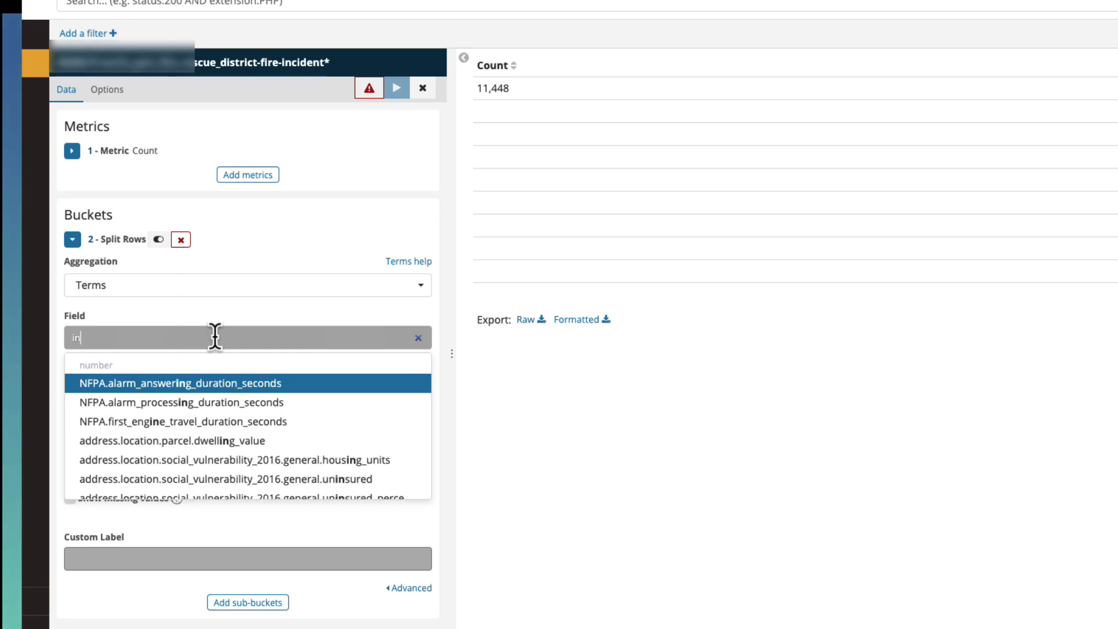
type("ciden")
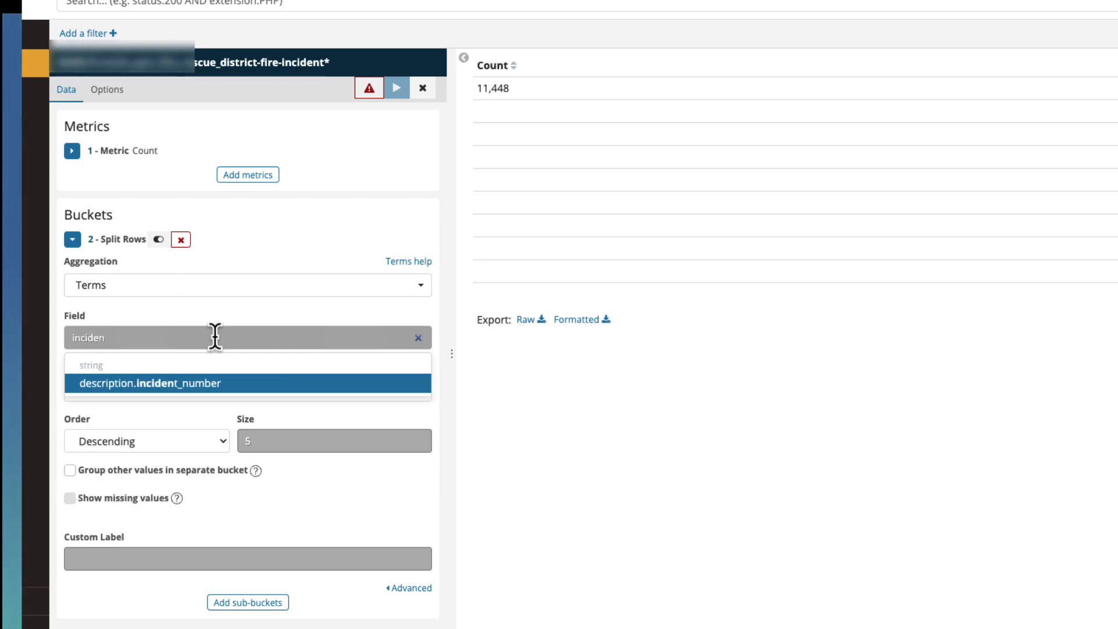
left_click(217, 383)
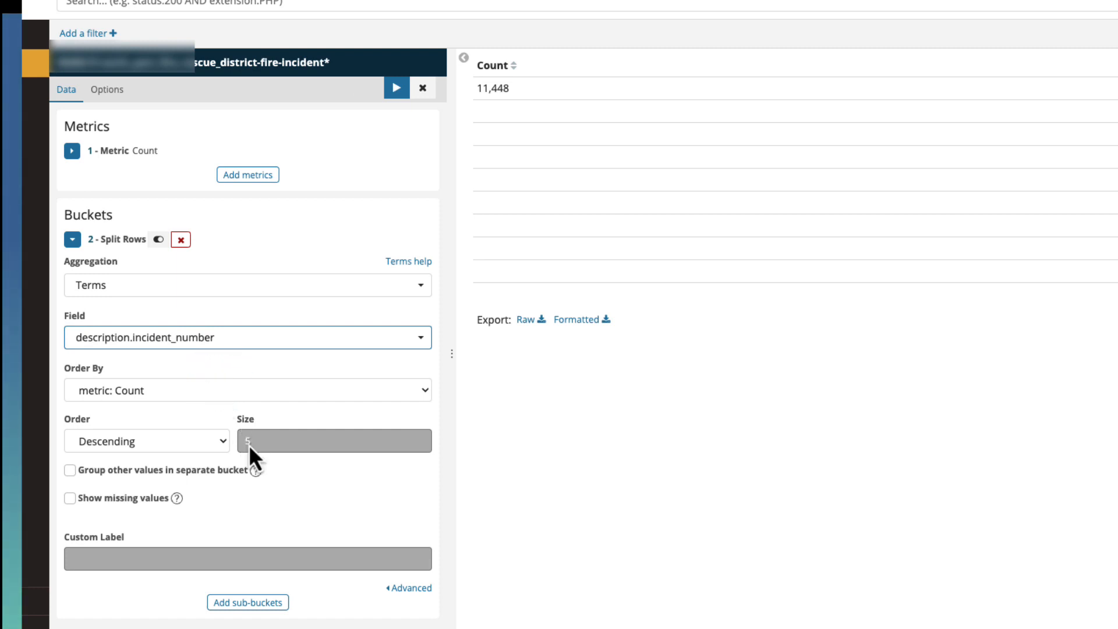
- Set the incident number bucket's size to 10000, label it "Incident Number", and apply the changes to the table
left_click(271, 439)
key("BackSpace")
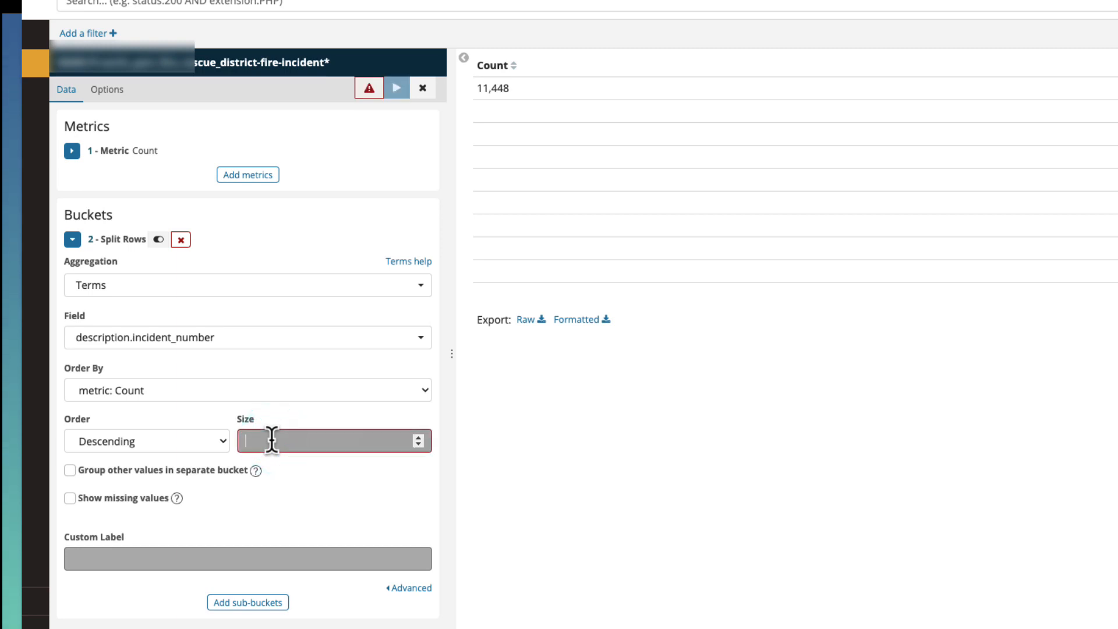
type("1")
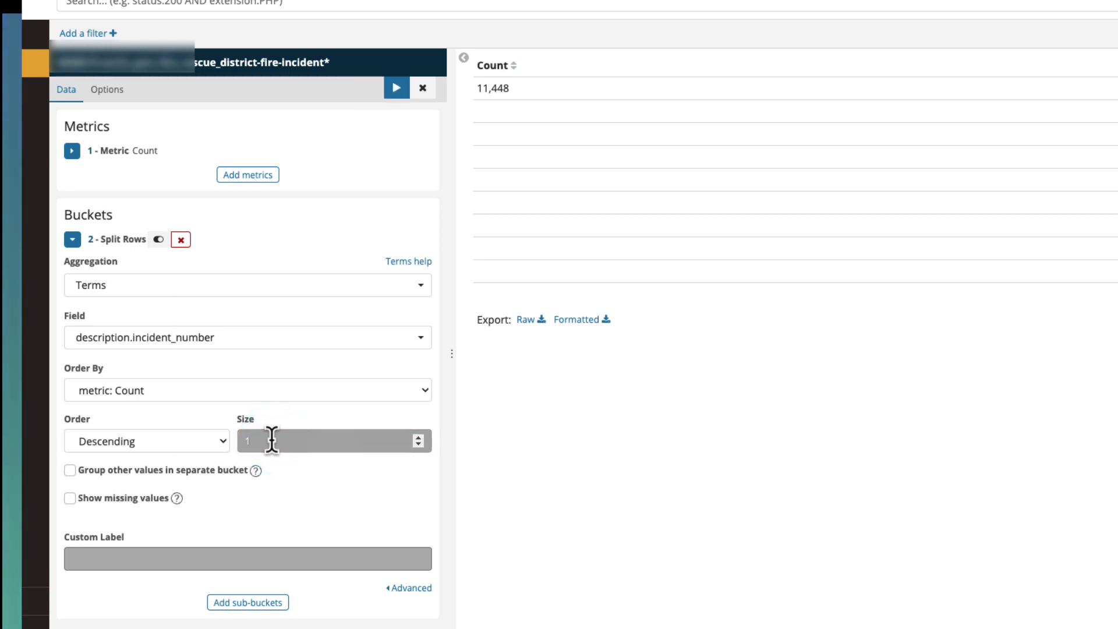
type("0000")
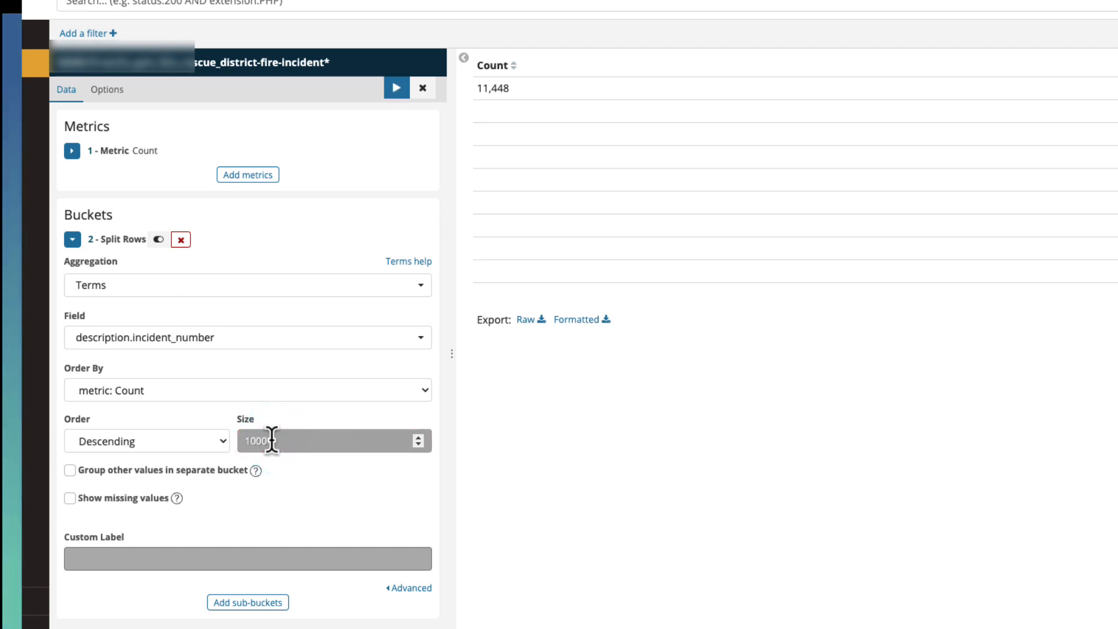
left_click(154, 556)
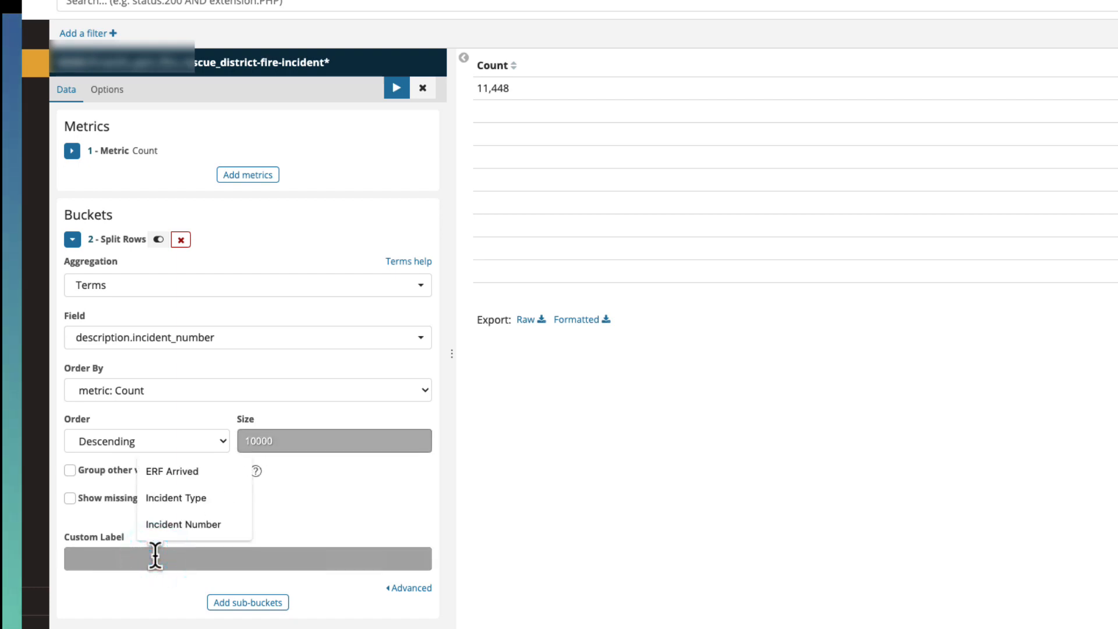
left_click(175, 525)
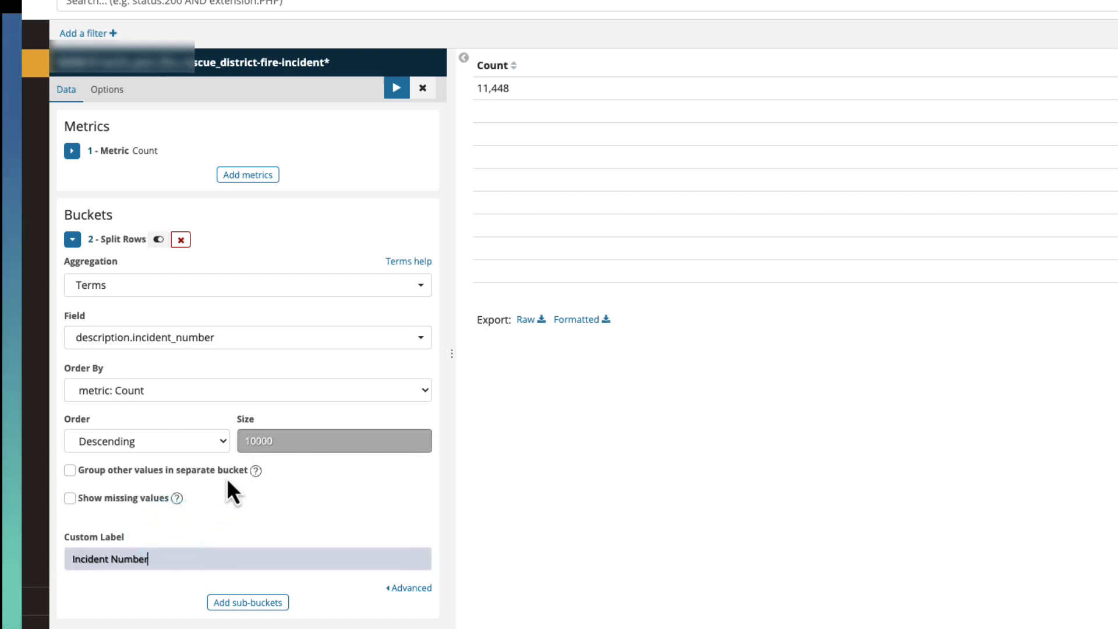
left_click(400, 93)
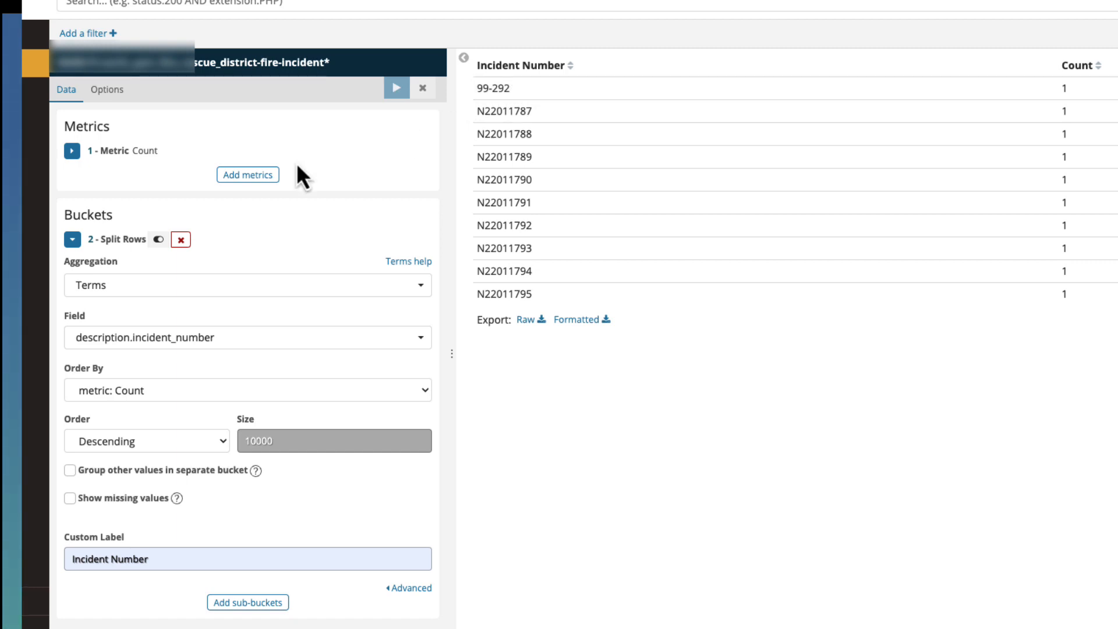
- Add a second Split Rows bucket beneath the incident number bucket, with Terms as its sub aggregation
left_click(69, 239)
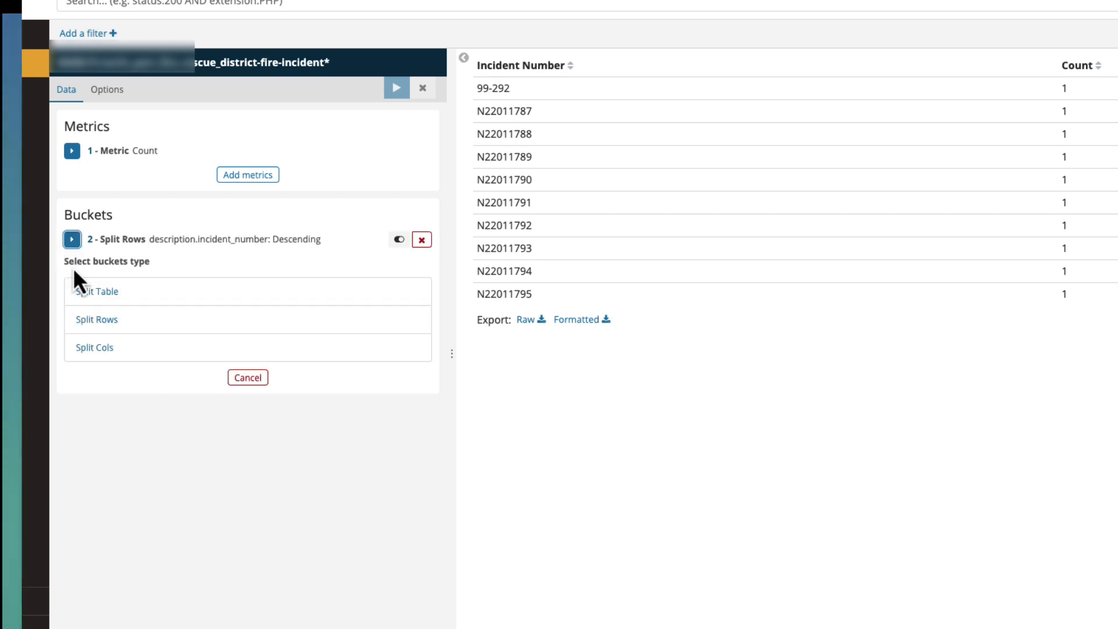
left_click(93, 319)
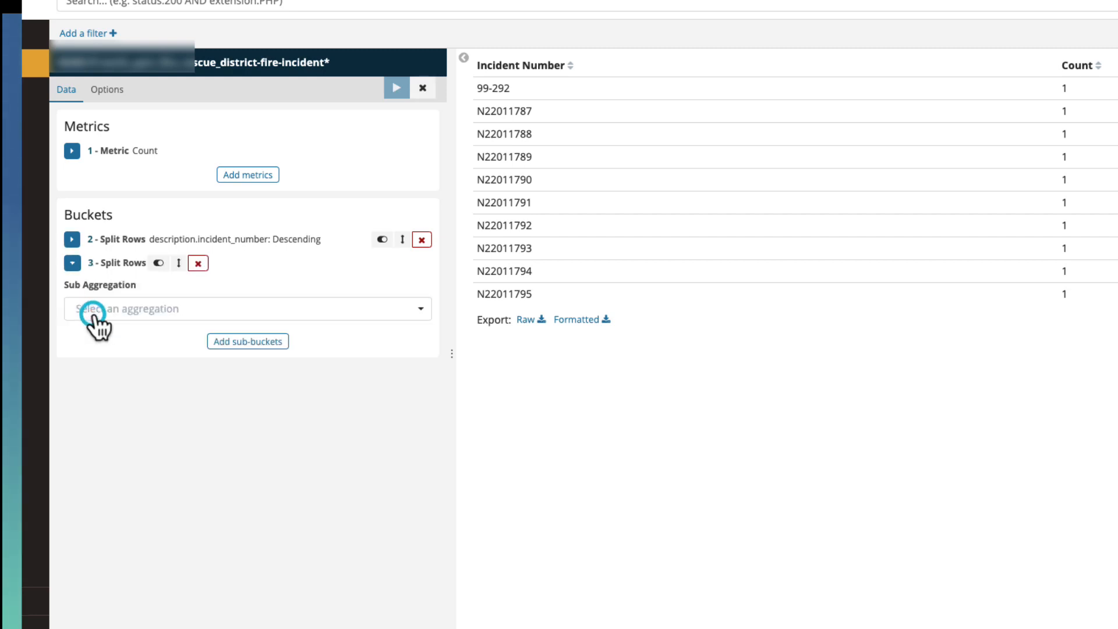
left_click(94, 310)
type("terms")
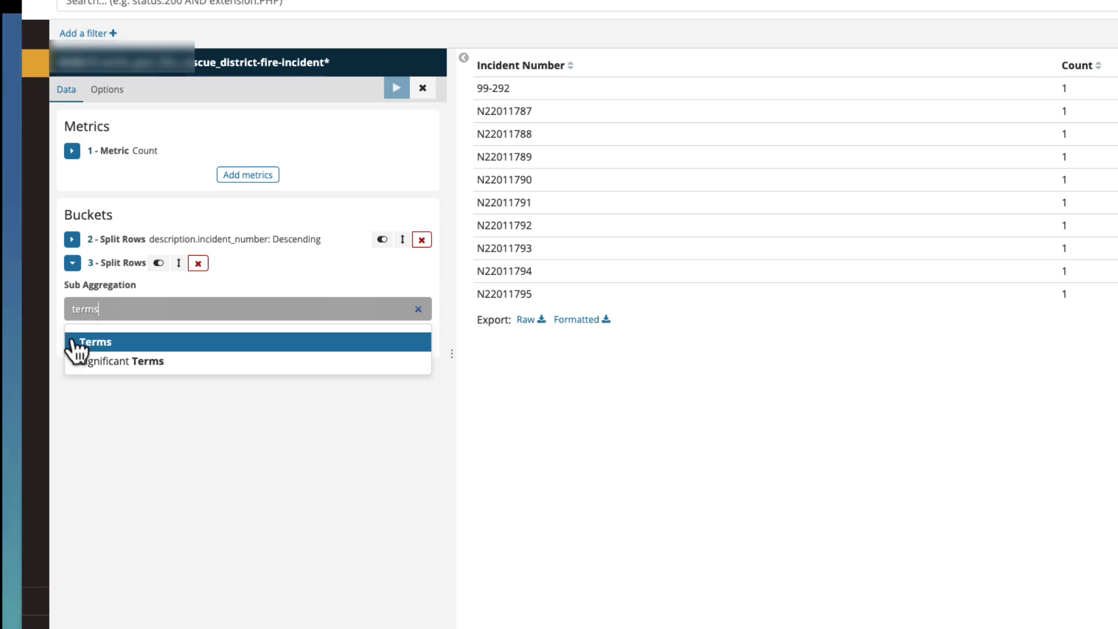
left_click(76, 343)
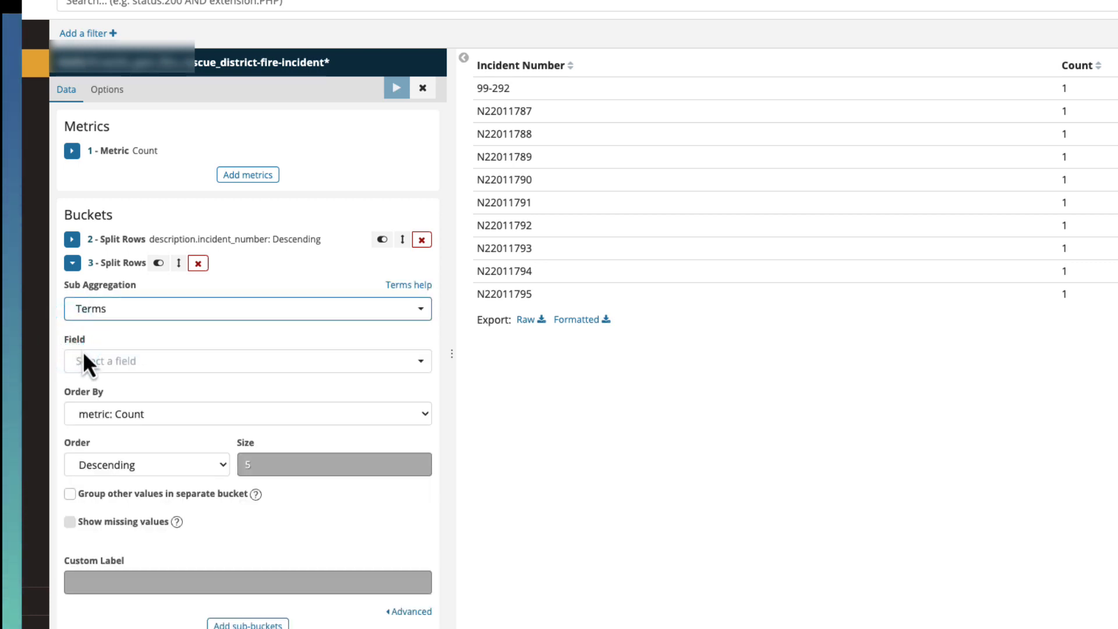
- Set the second Split Rows bucket's field to description.event_opened
left_click(88, 360)
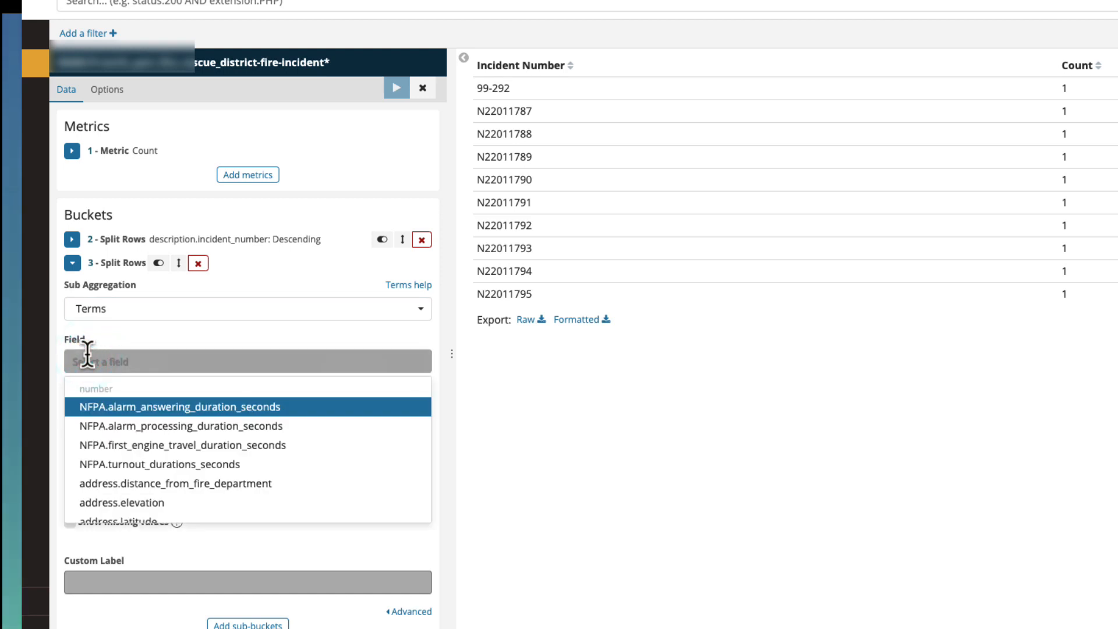
type("event")
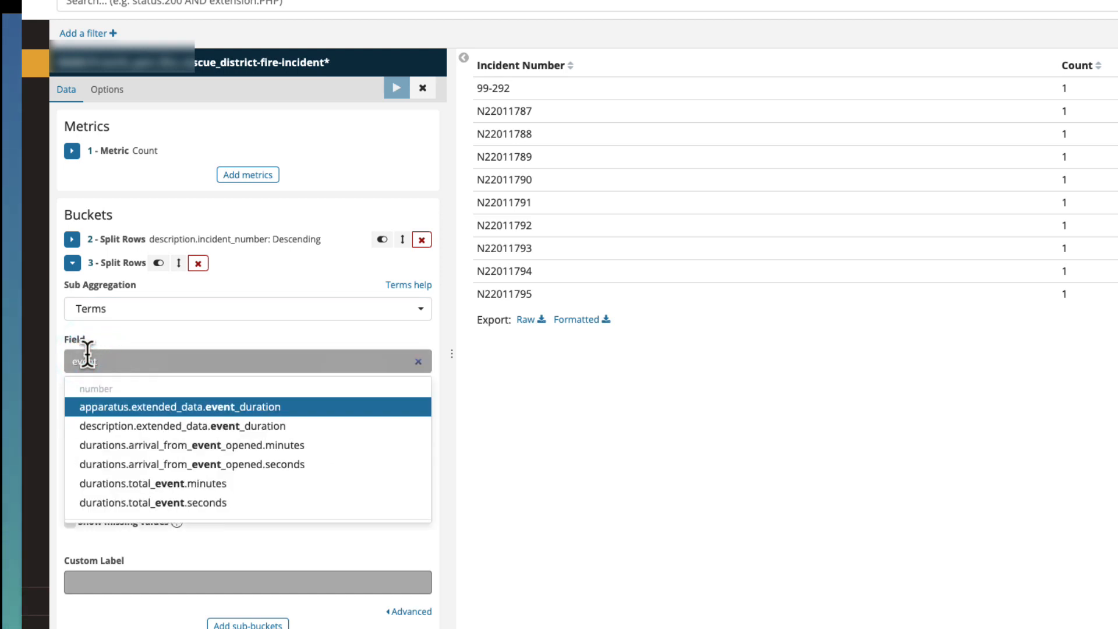
scroll(112, 502, "down", 1)
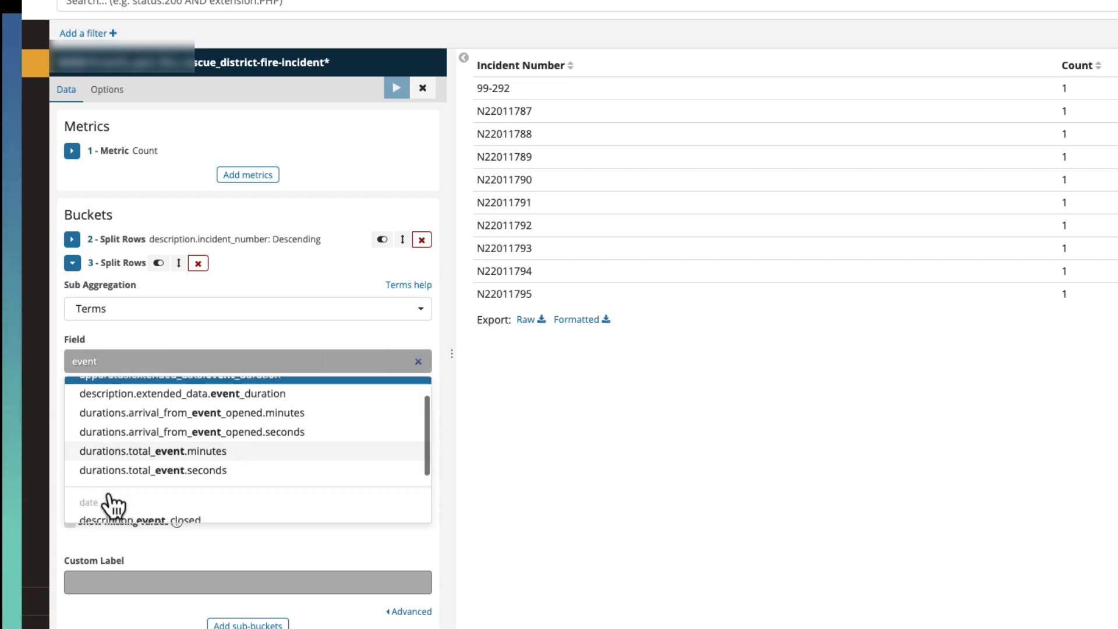
scroll(107, 494, "down", 3)
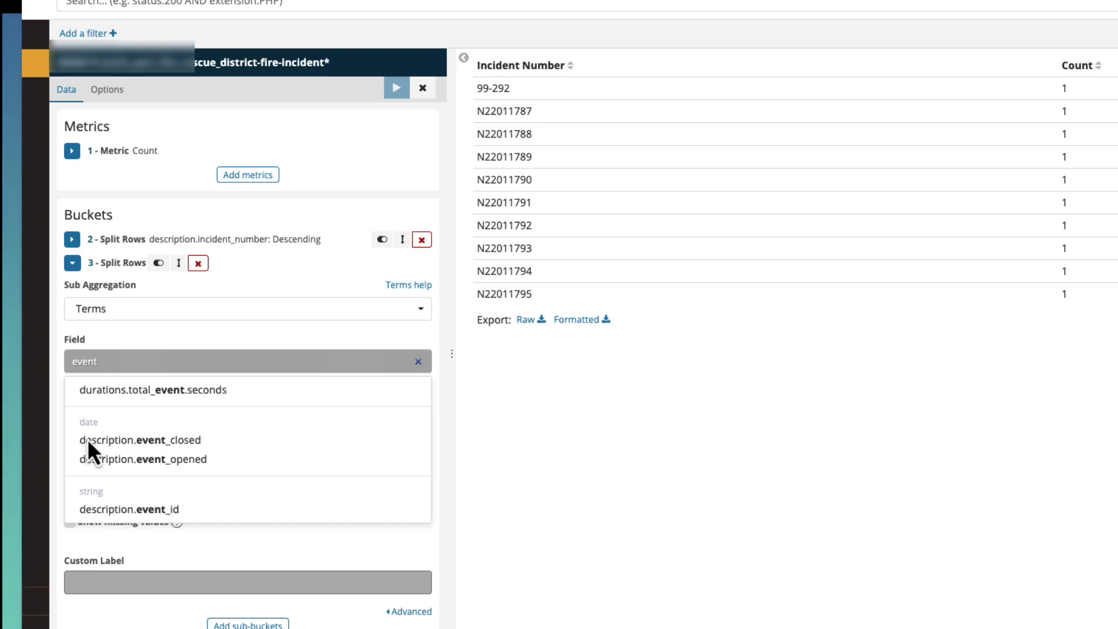
left_click(85, 460)
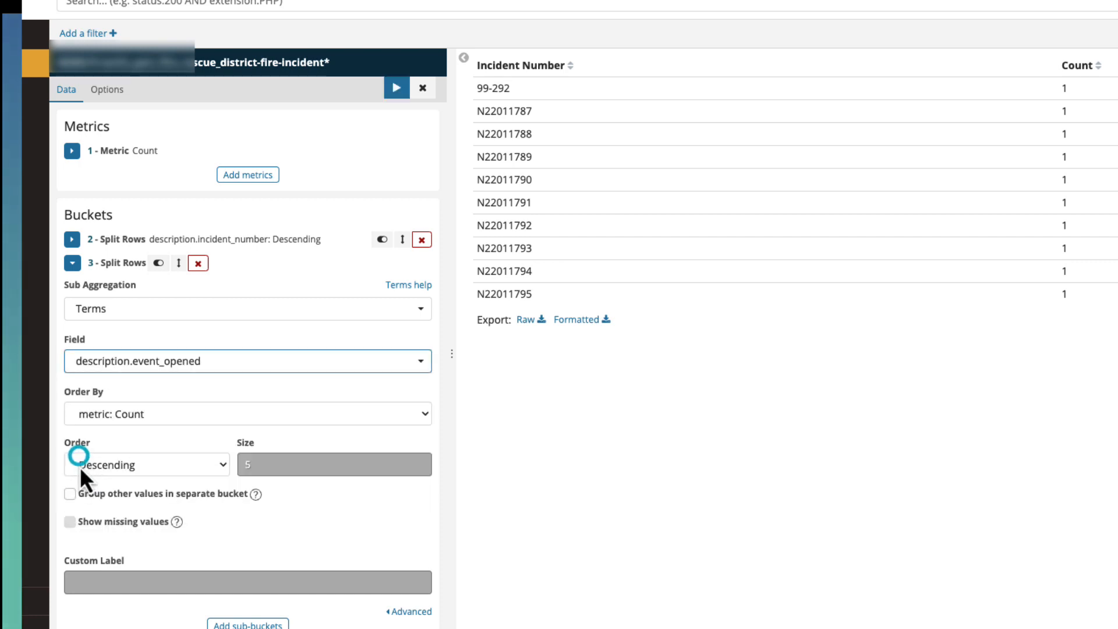
- Label the event_opened bucket "Date", apply the changes to the table, and collapse the bucket's settings
left_click(85, 580)
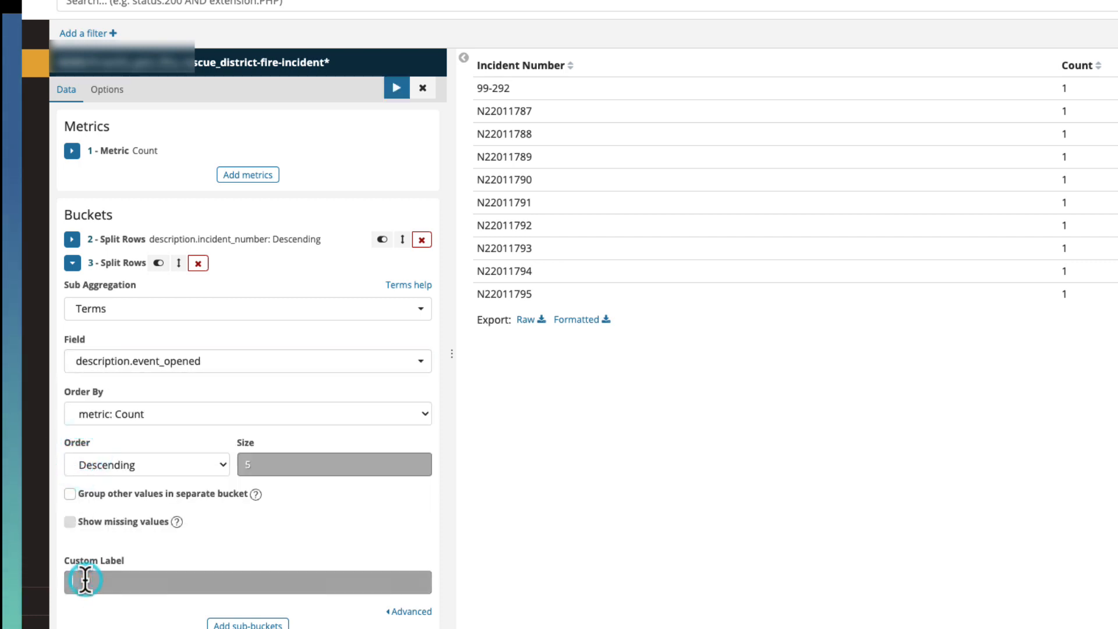
type("Da")
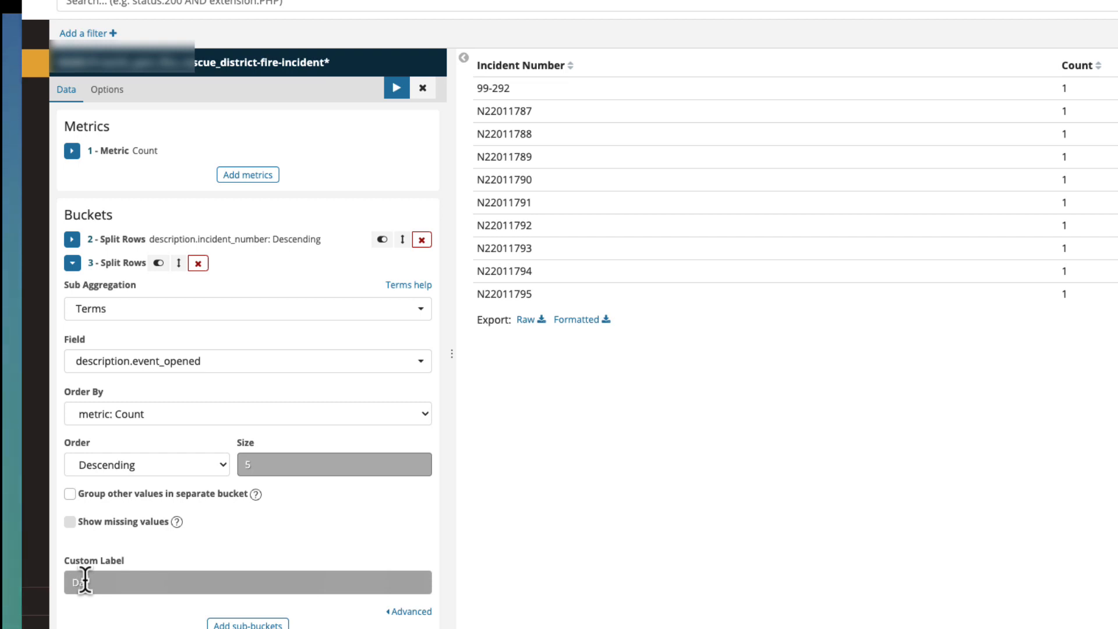
type("te")
left_click(396, 88)
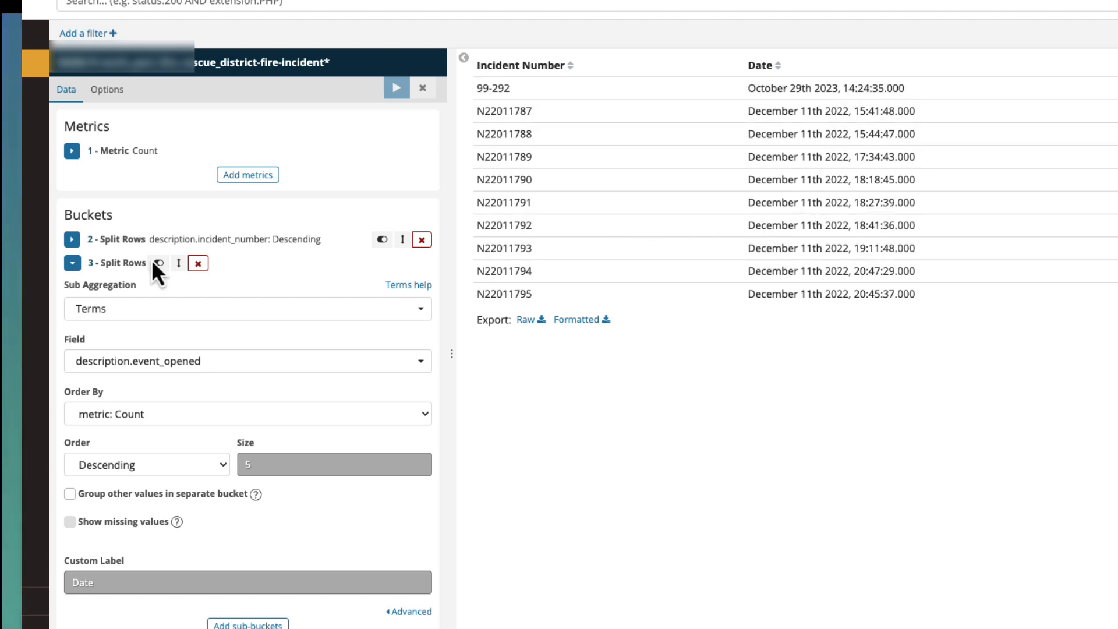
left_click(72, 264)
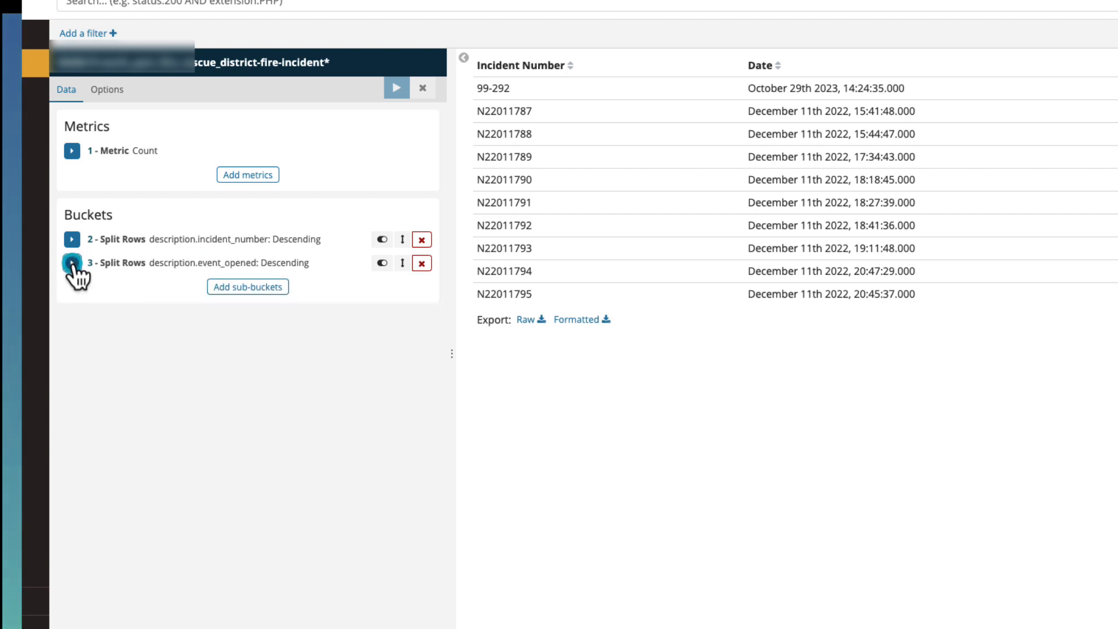
- Add a third Split Rows bucket beneath the event_opened bucket, with Terms as its sub aggregation
left_click(261, 289)
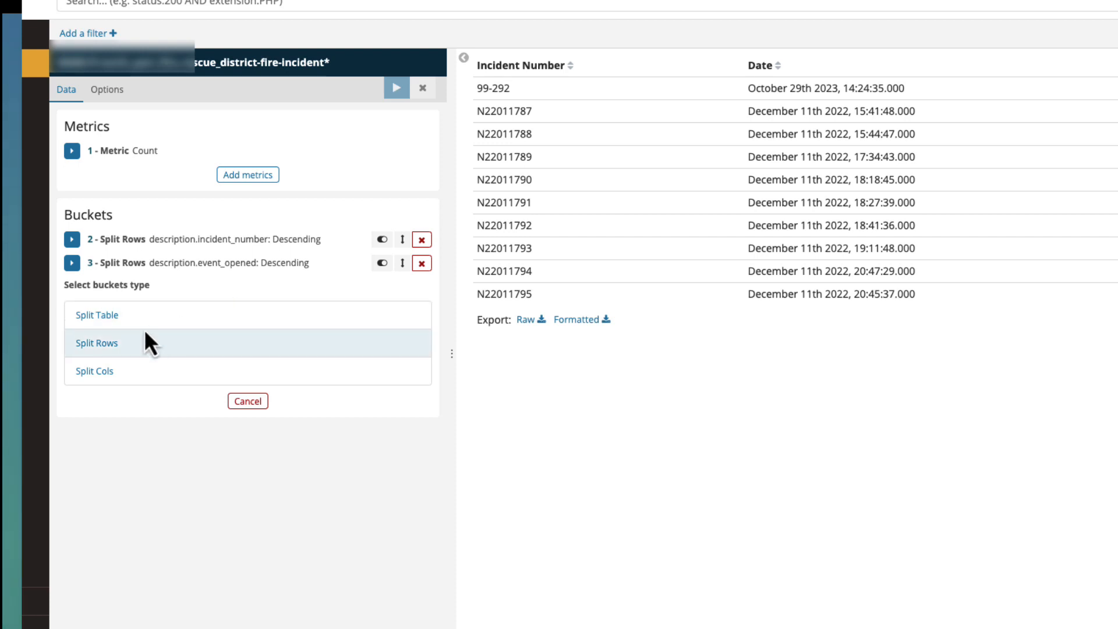
left_click(120, 345)
left_click(119, 337)
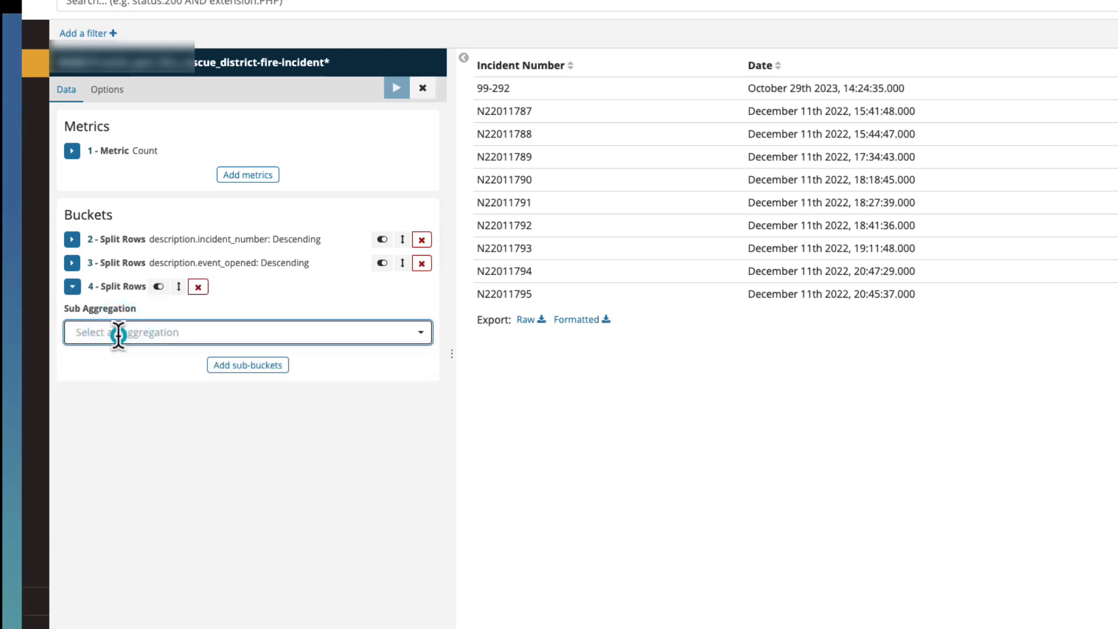
type("terms")
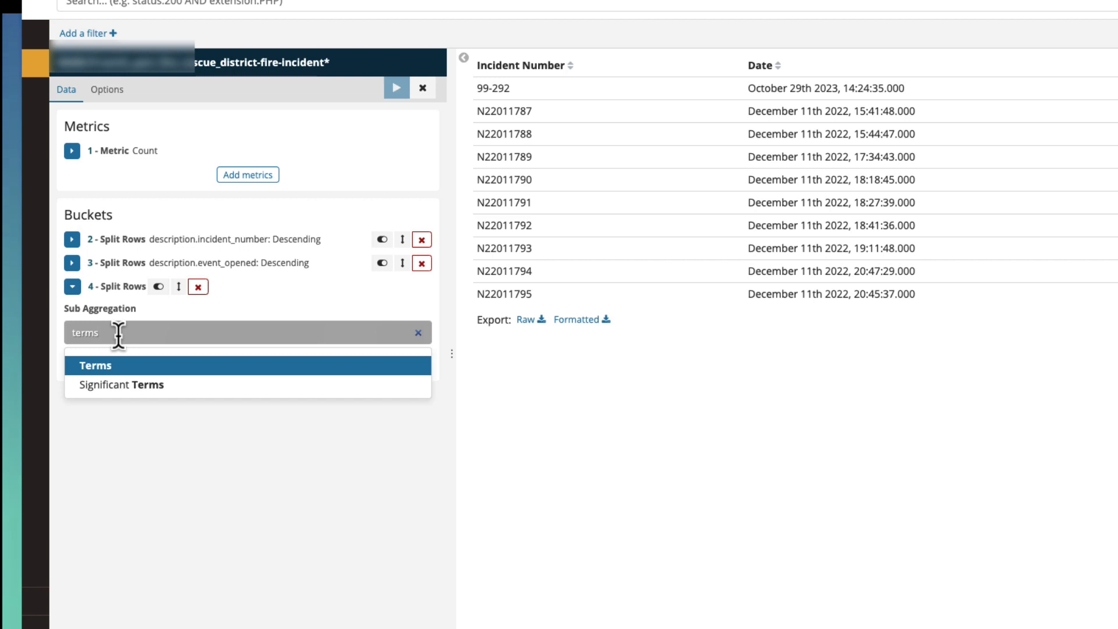
left_click(103, 366)
- Set the third Split Rows bucket's field to address.first_due
left_click(104, 378)
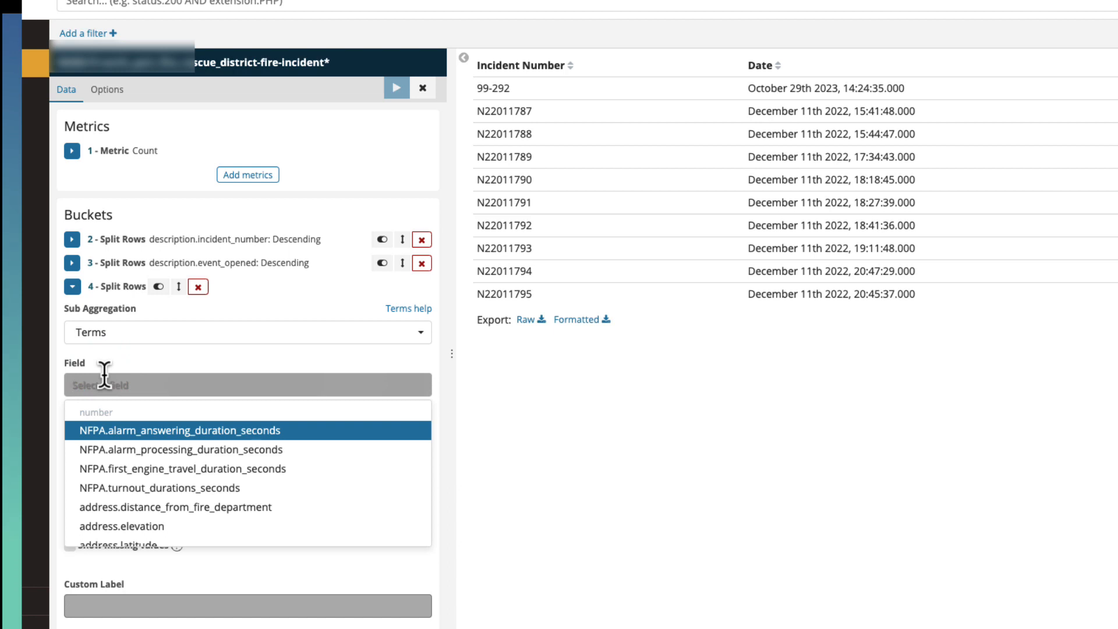
type("f")
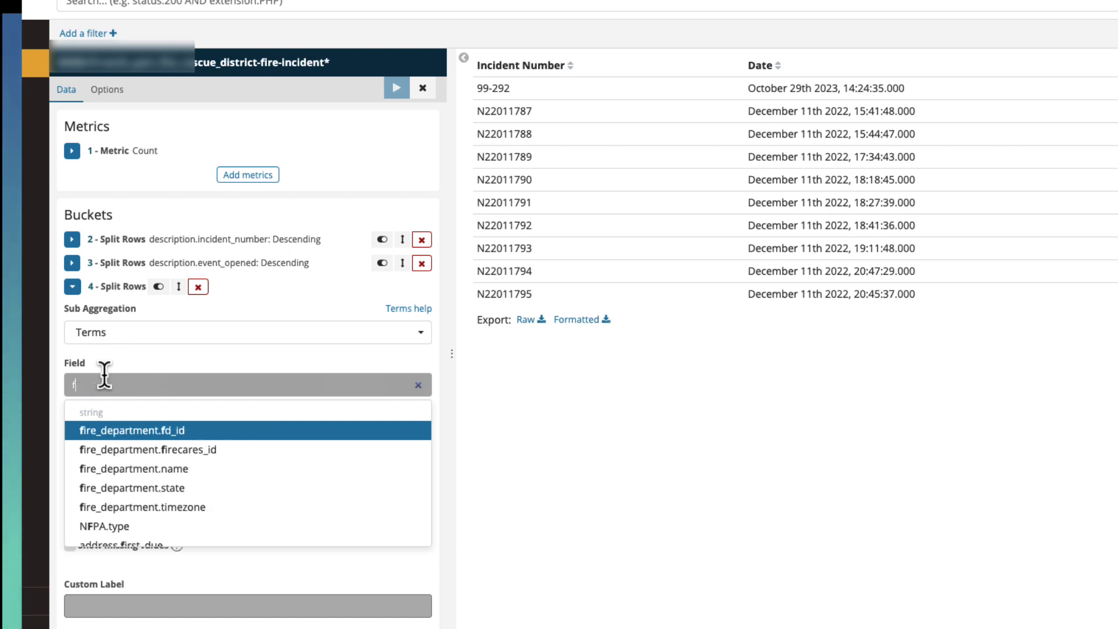
type("irst")
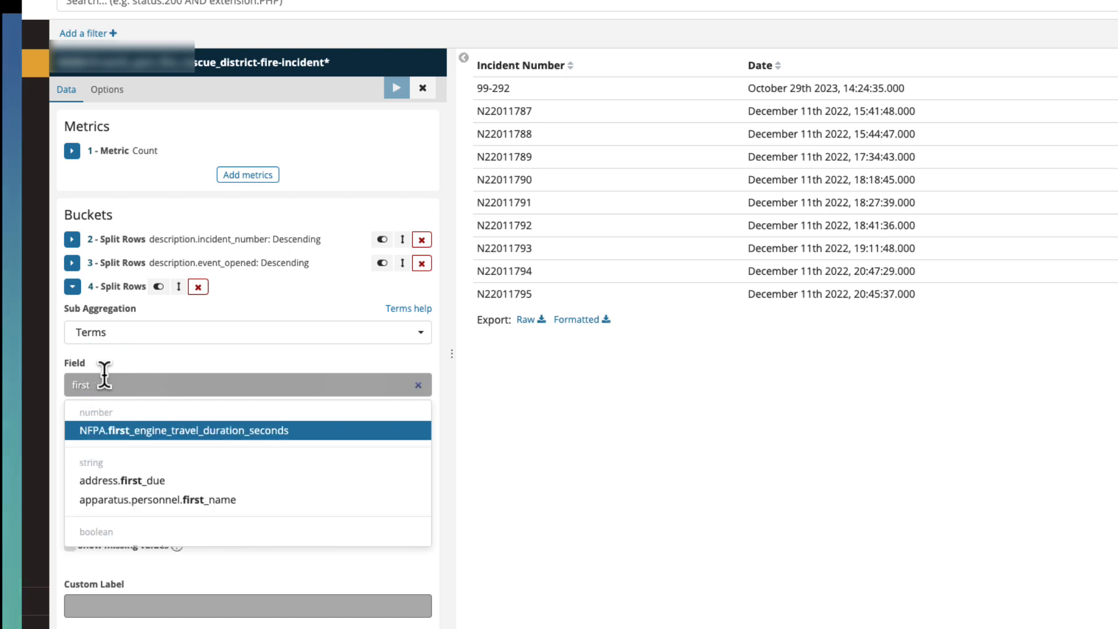
left_click(97, 493)
- Label the address.first_due bucket "First Due" and apply the changes to the table
left_click(82, 605)
type("F")
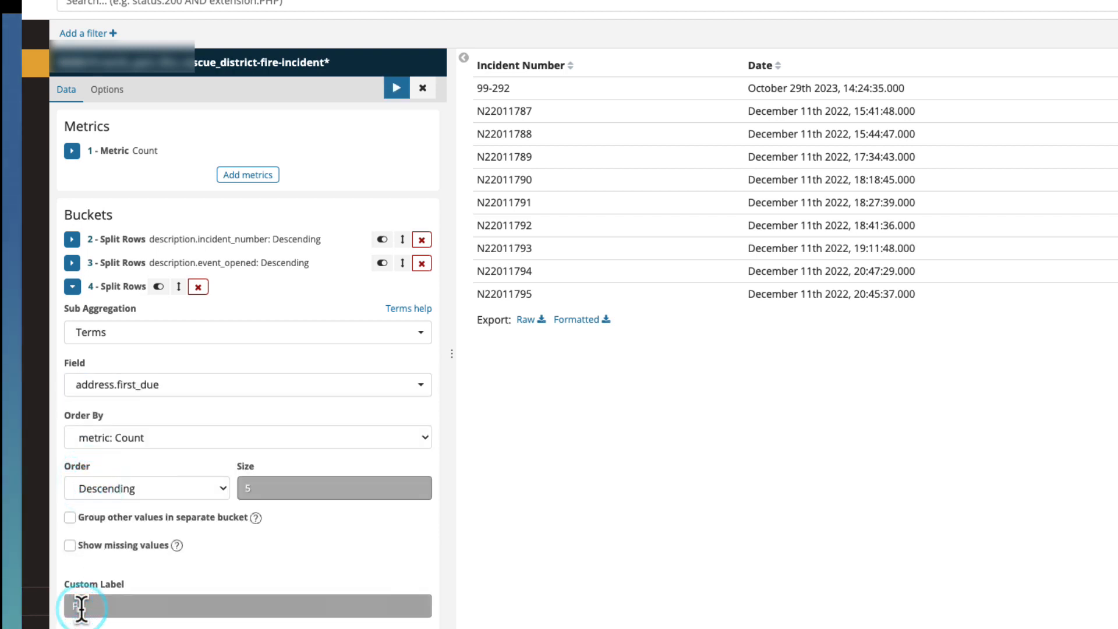
type("irst Due")
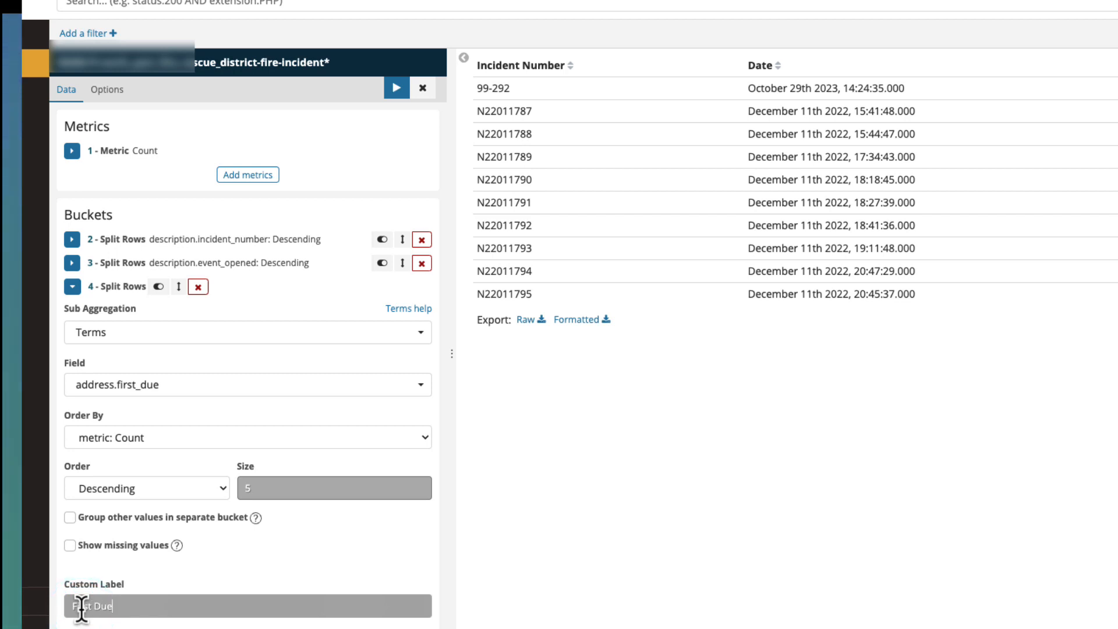
left_click(382, 88)
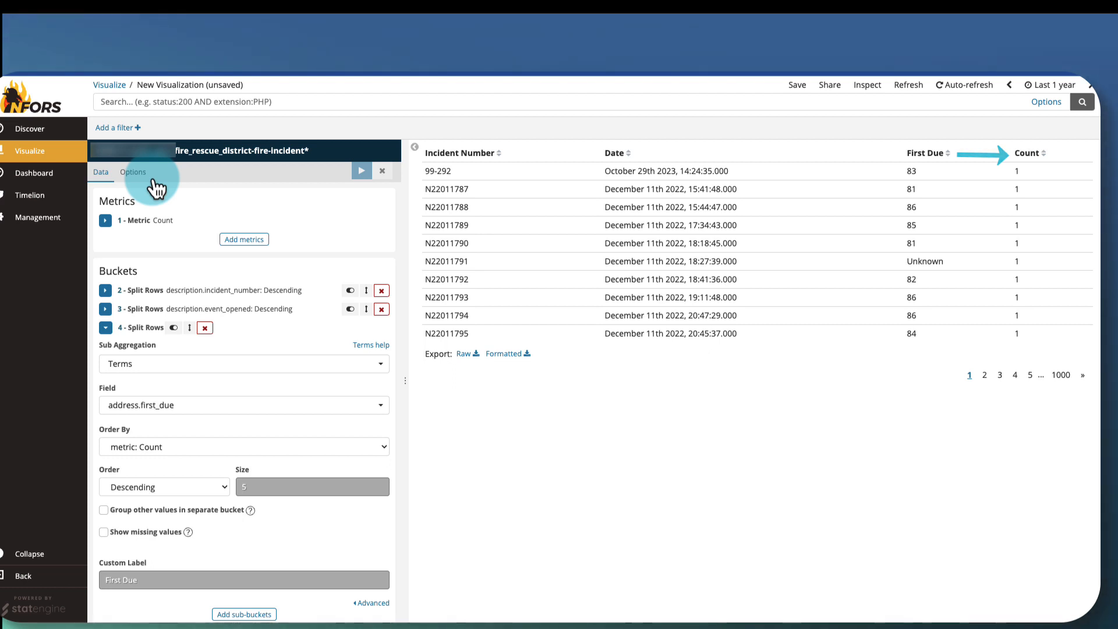
- Hide the Count column by setting the table's hidden columns option to 3, and apply the change
left_click(133, 173)
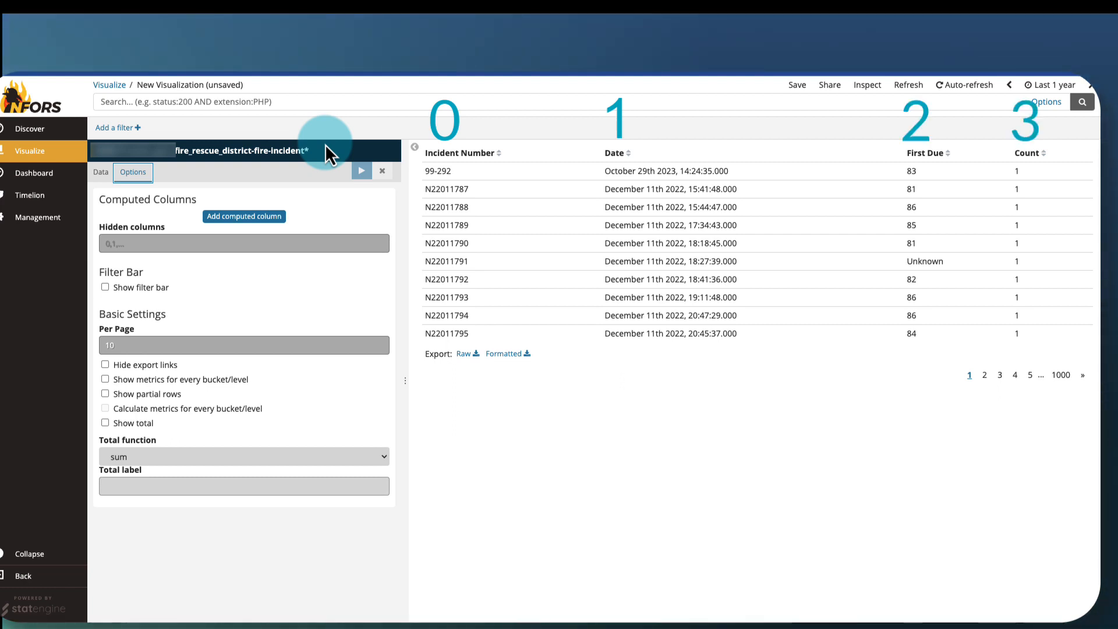
left_click(123, 245)
type("3")
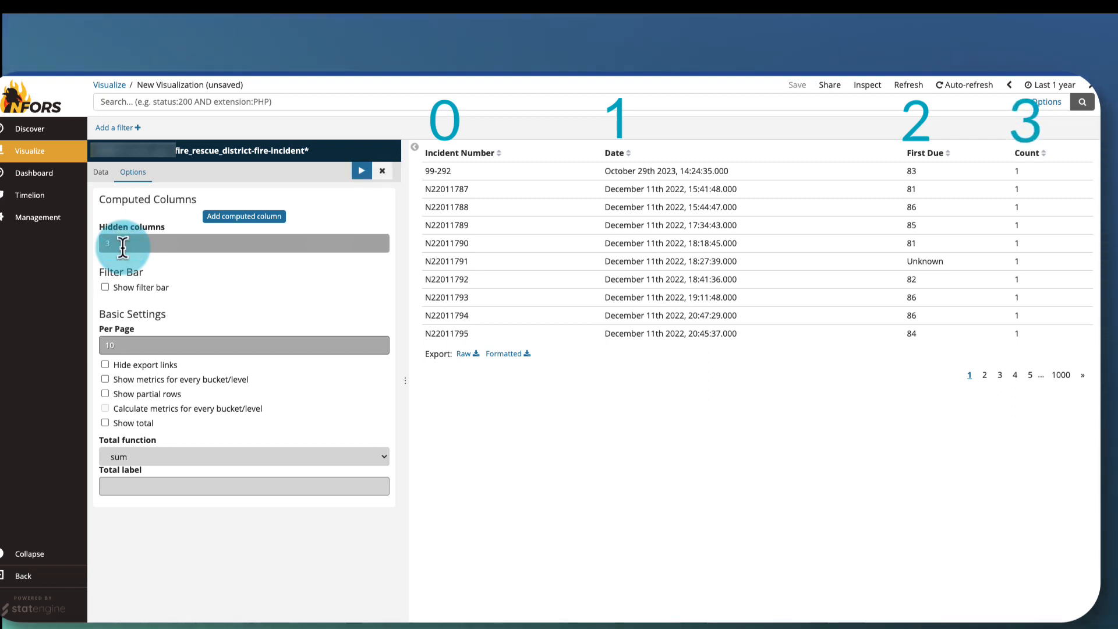
left_click(359, 175)
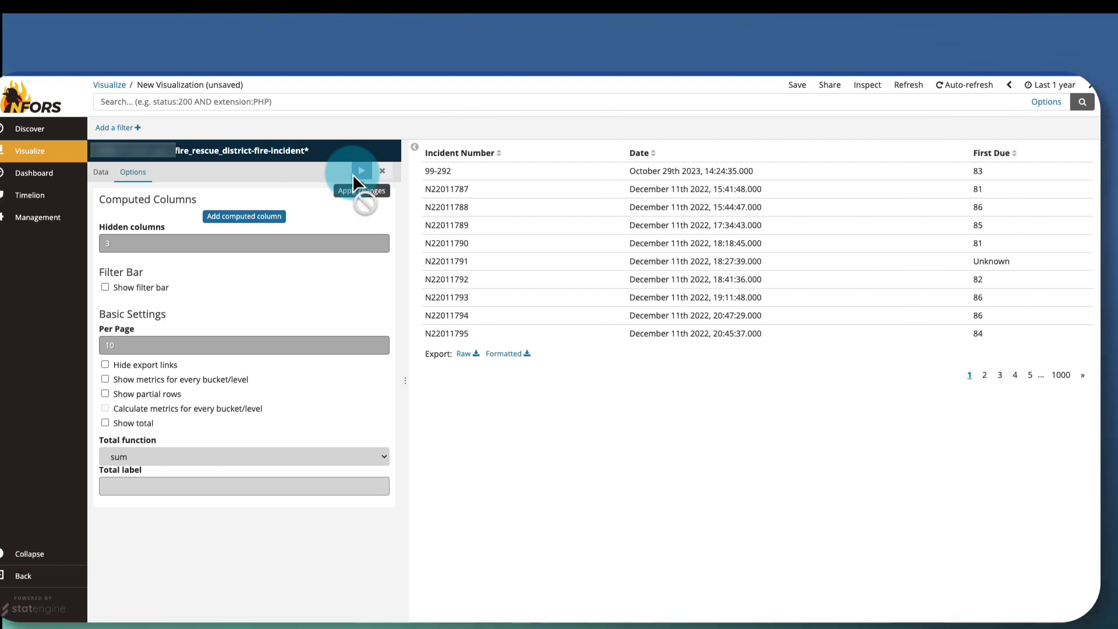
- Set the table to 20 rows per page, enable Show total, and apply the changes
left_click(151, 344)
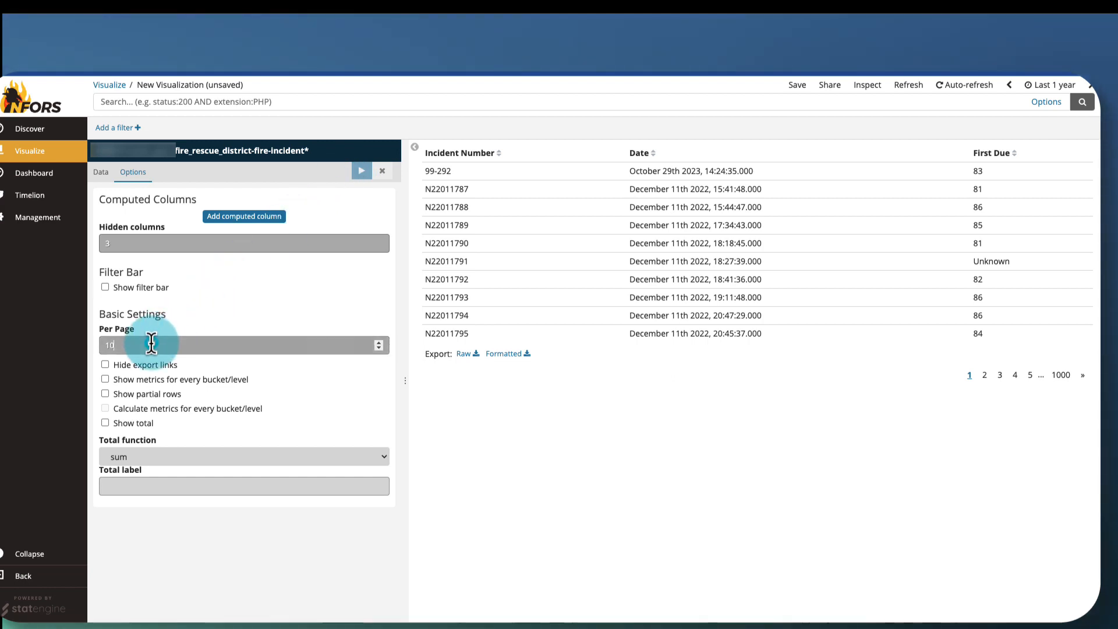
key("BackSpace")
key("BackSpace")
type("20")
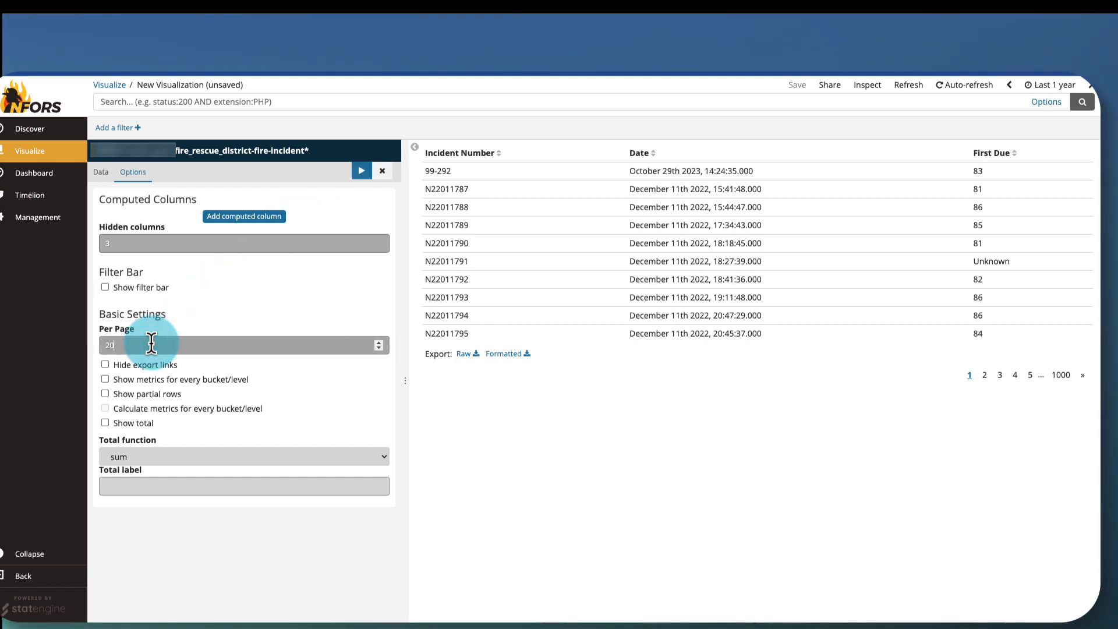
left_click(355, 176)
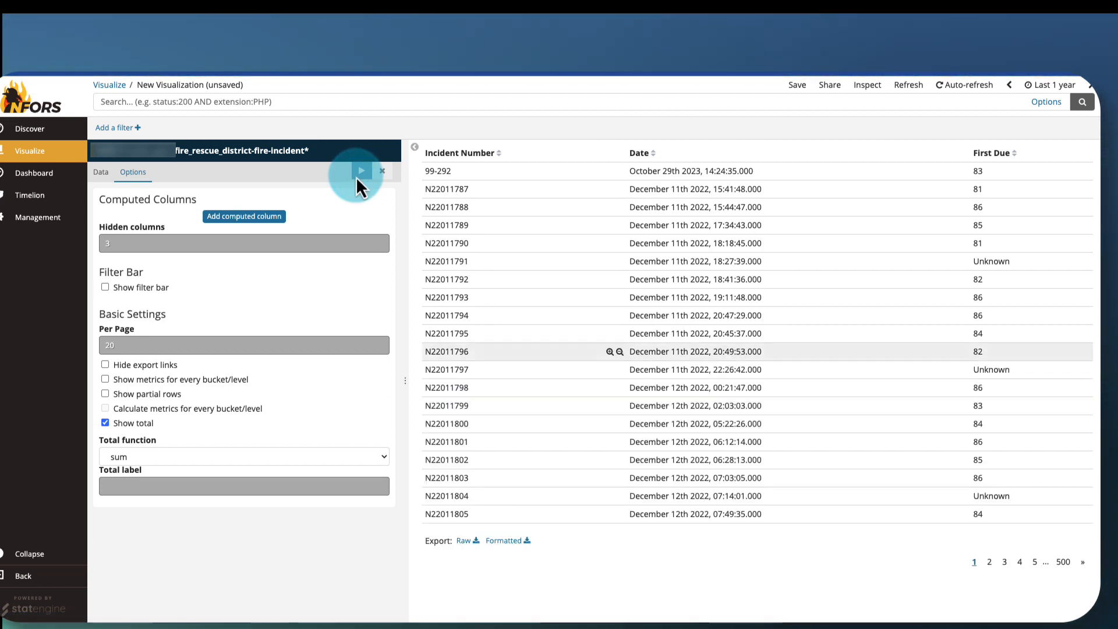
- Save the visualization as "Incidents by incident Number (EB)" and add it to the dashboard
left_click(797, 89)
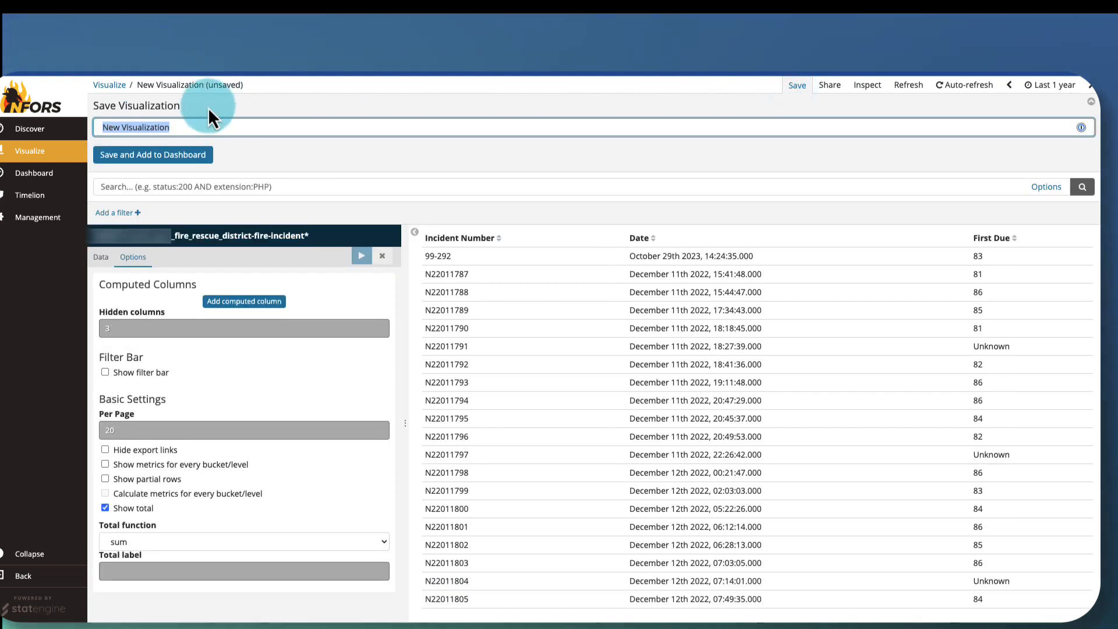
type("In")
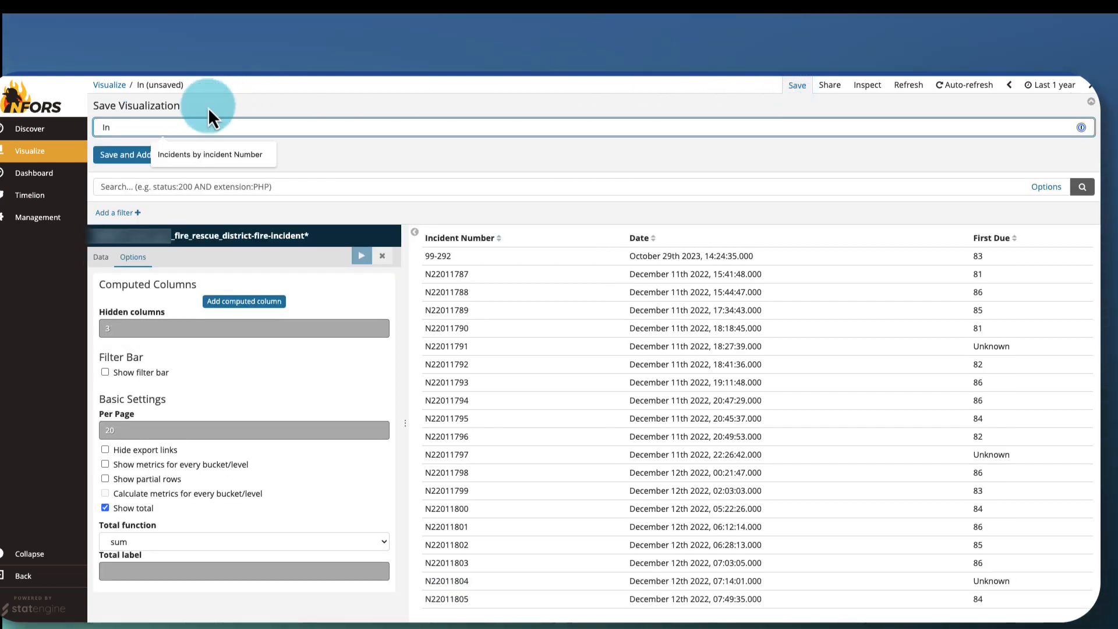
key("Down")
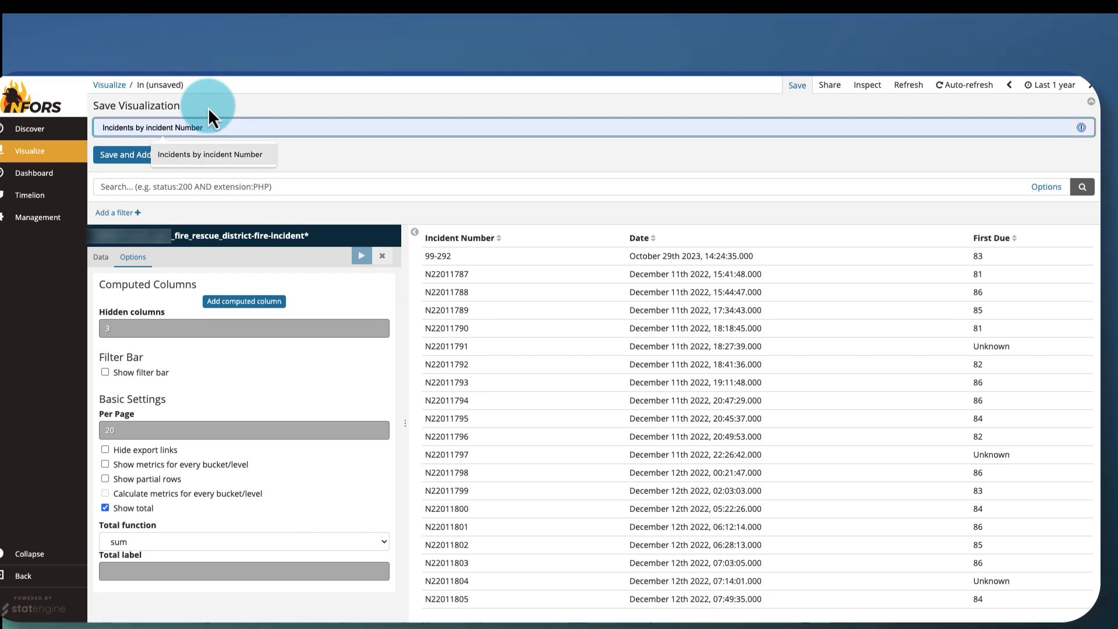
key("Return")
type("(EB)")
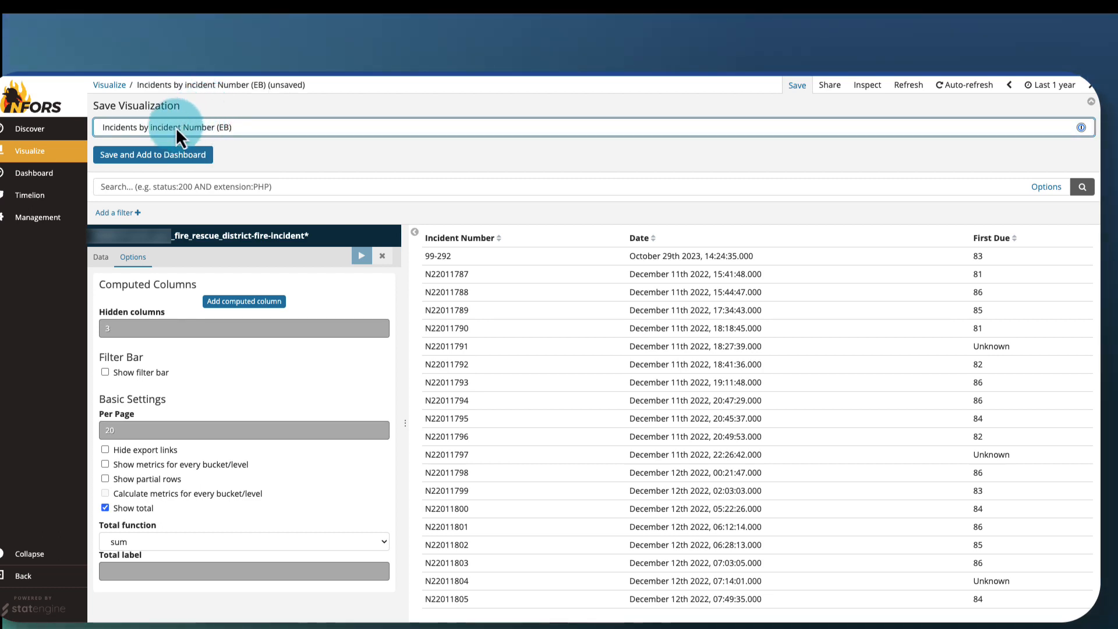
left_click(163, 158)
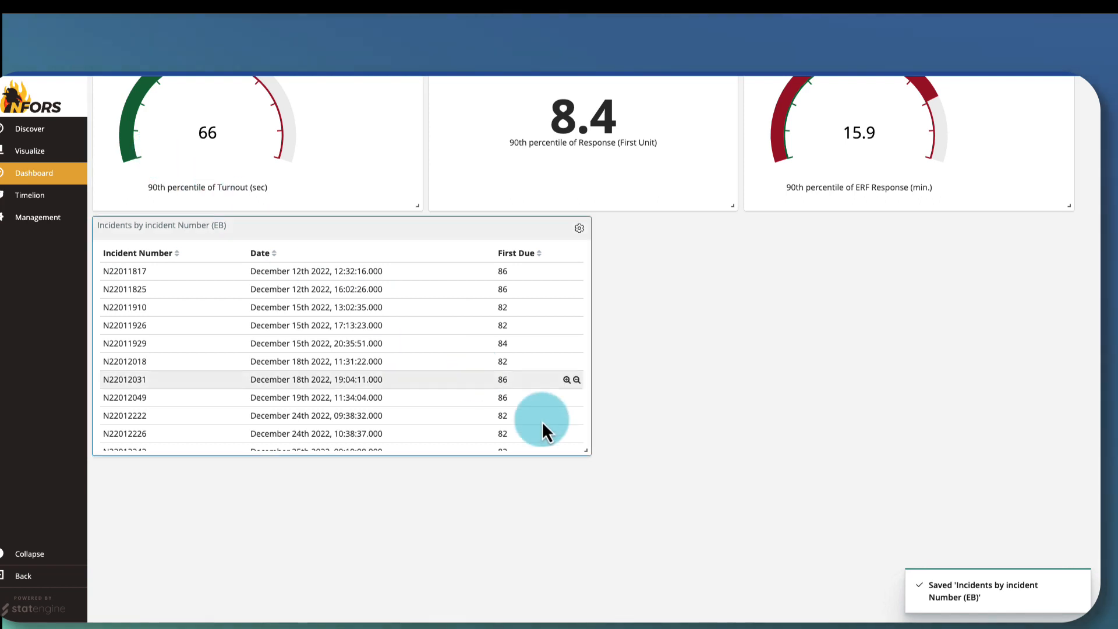
- Make the incidents table panel on the dashboard taller and slightly narrower so that a full page of rows fits
left_click_drag(581, 447, 547, 621)
left_click(565, 582)
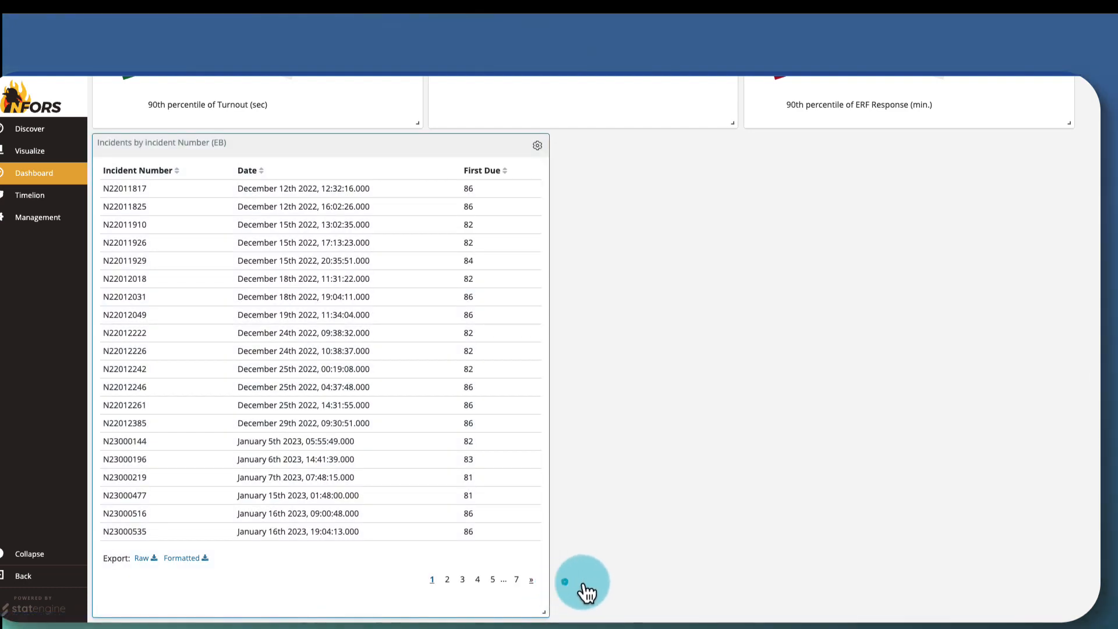